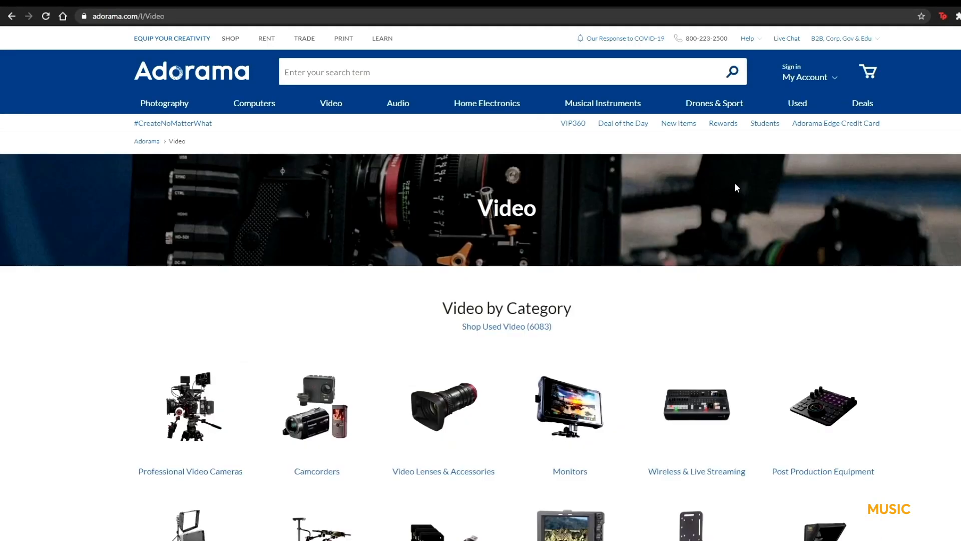
# Browse Adorama's Video, Deals & Specials and Musical Instruments pages.
pyautogui.scroll(-3, 735, 187)
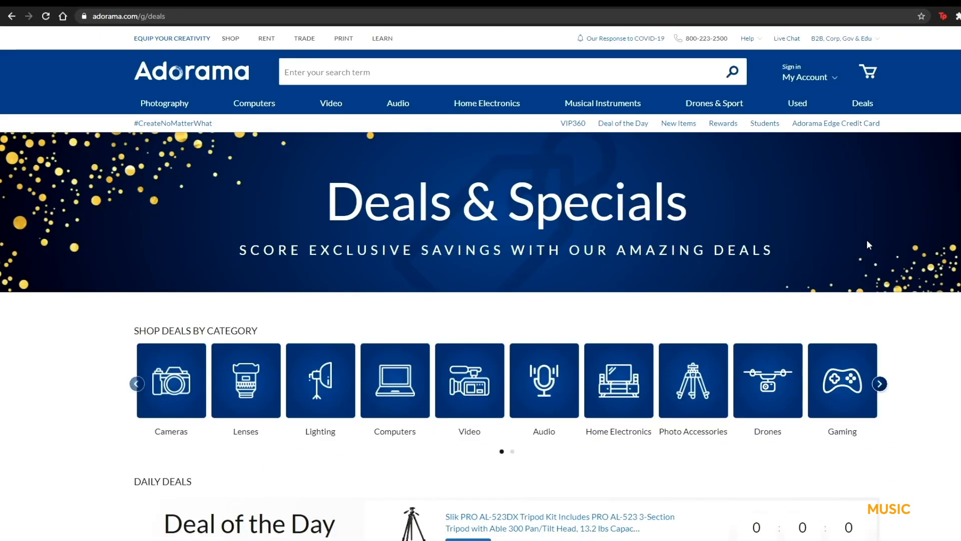
pyautogui.scroll(-7, 866, 239)
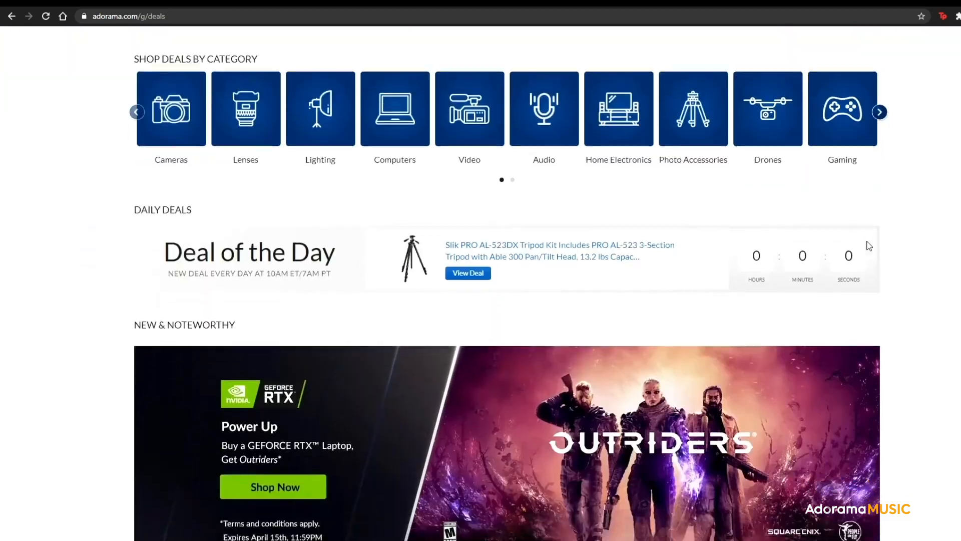
pyautogui.scroll(-10, 868, 247)
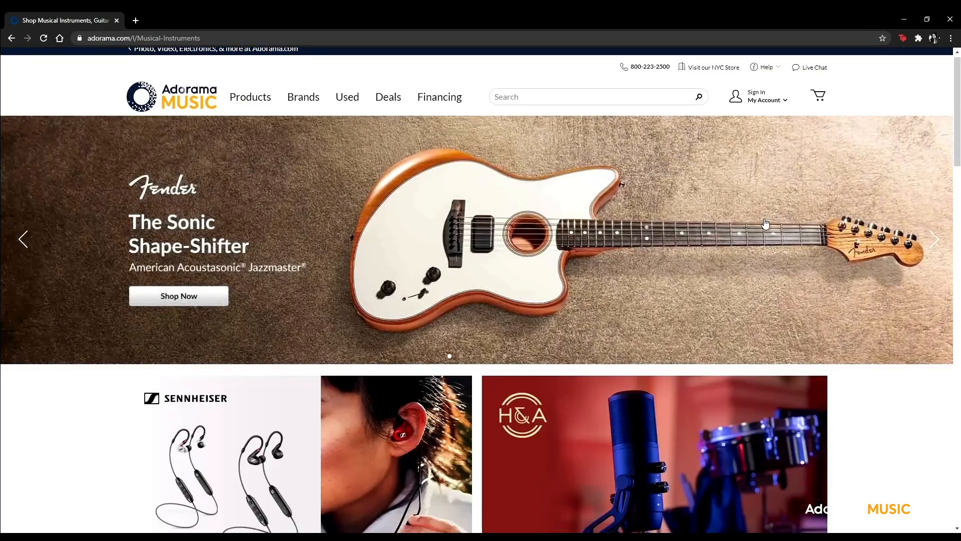
pyautogui.scroll(-4, 765, 224)
pyautogui.scroll(-4, 765, 223)
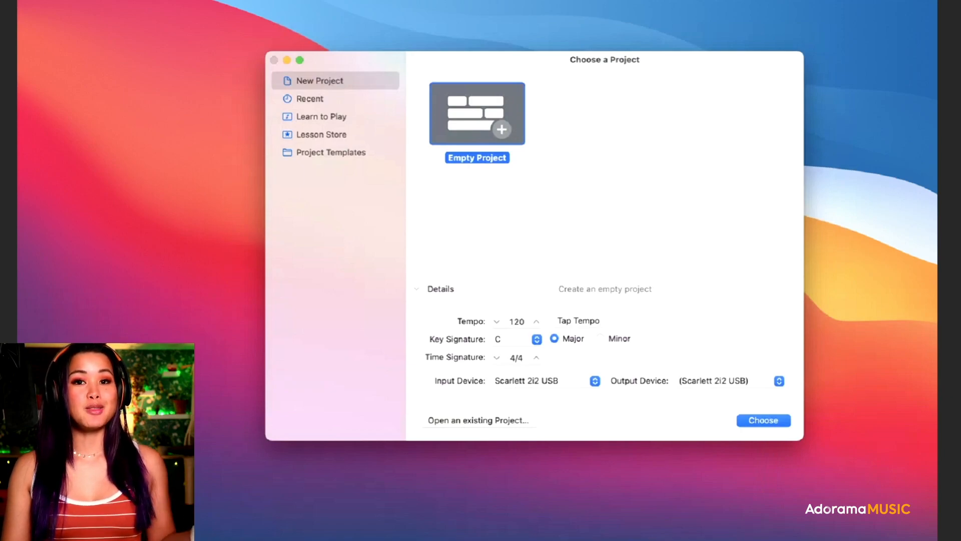
# Start an empty GarageBand project and choose Input 1 as the input for its first microphone audio track.
pyautogui.click(757, 421)
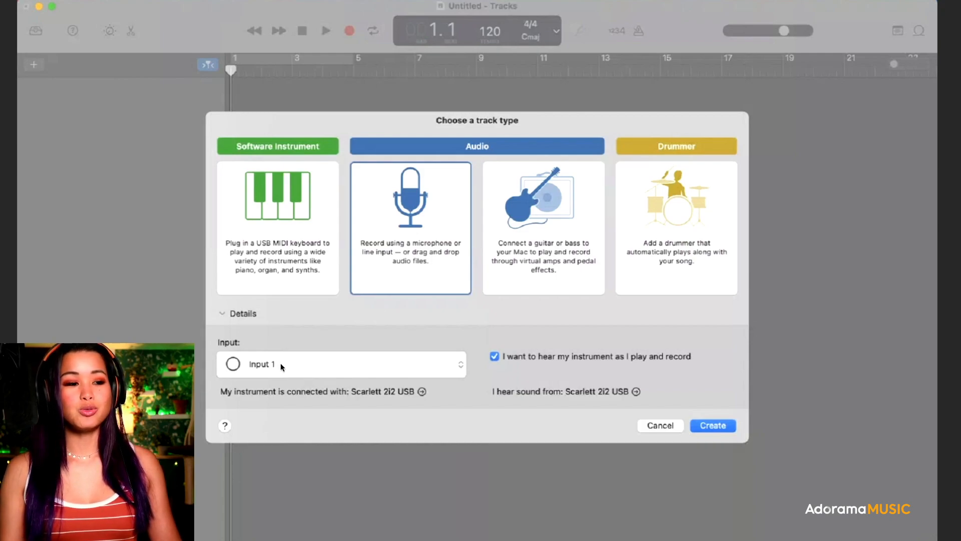
pyautogui.click(281, 366)
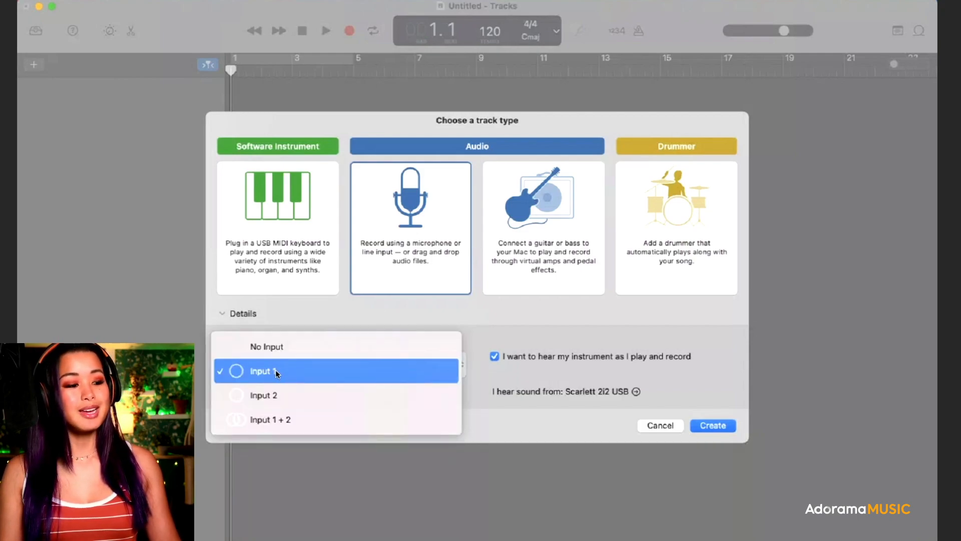
pyautogui.click(276, 369)
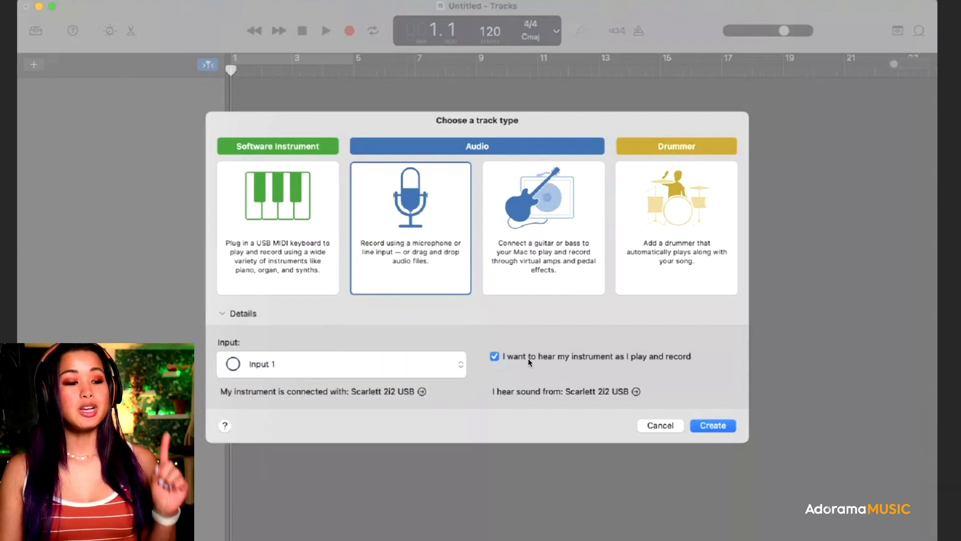
# Select Scarlett 2i2 USB as both output and input device in the audio preferences, and create the audio track.
pyautogui.click(423, 392)
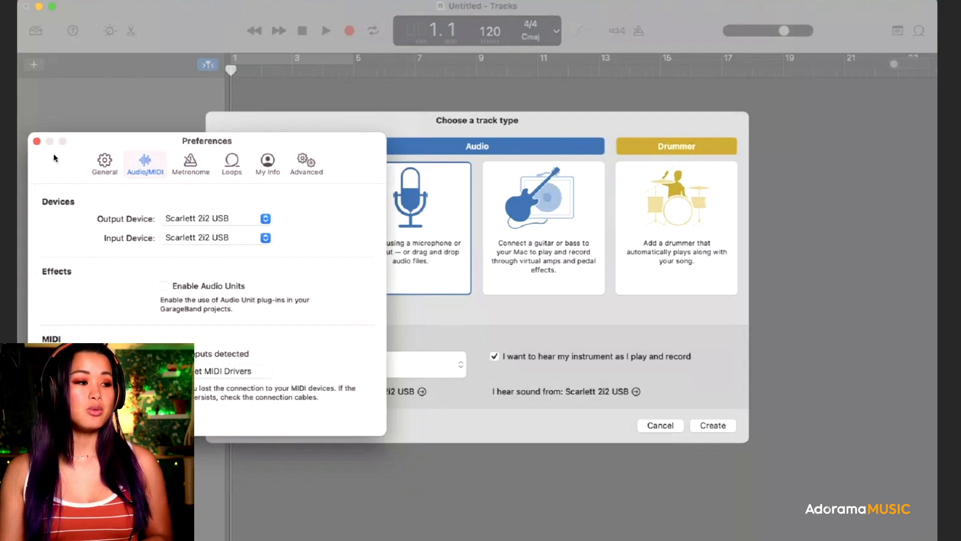
pyautogui.click(266, 219)
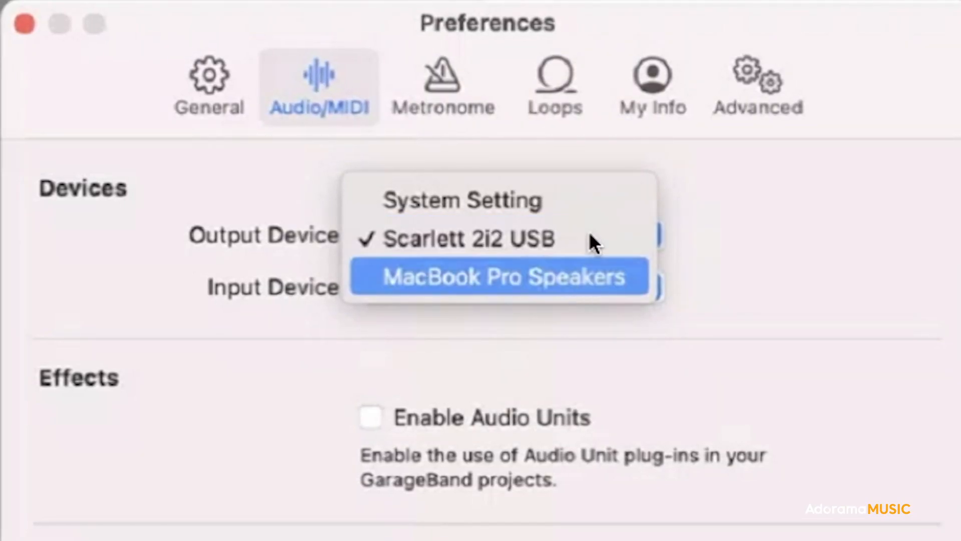
pyautogui.click(550, 238)
pyautogui.click(651, 296)
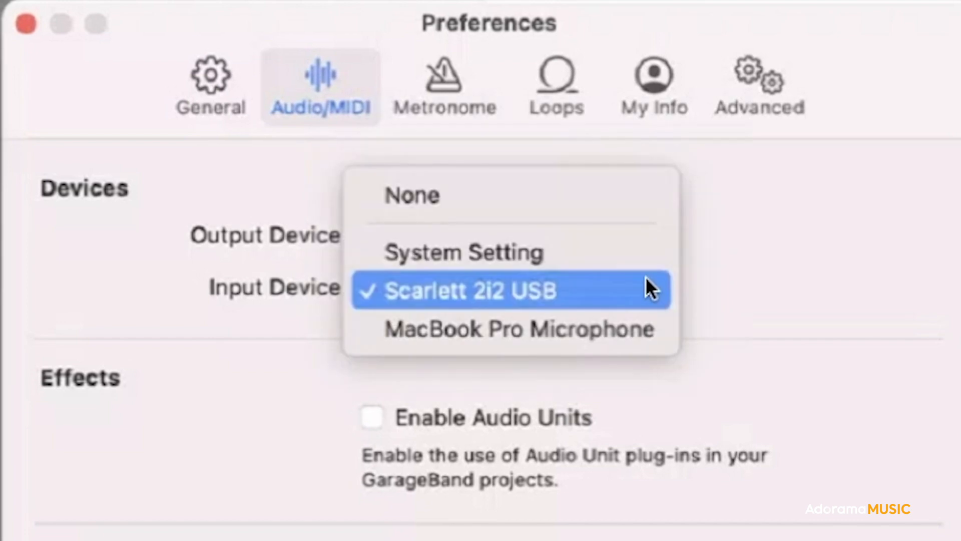
pyautogui.click(718, 288)
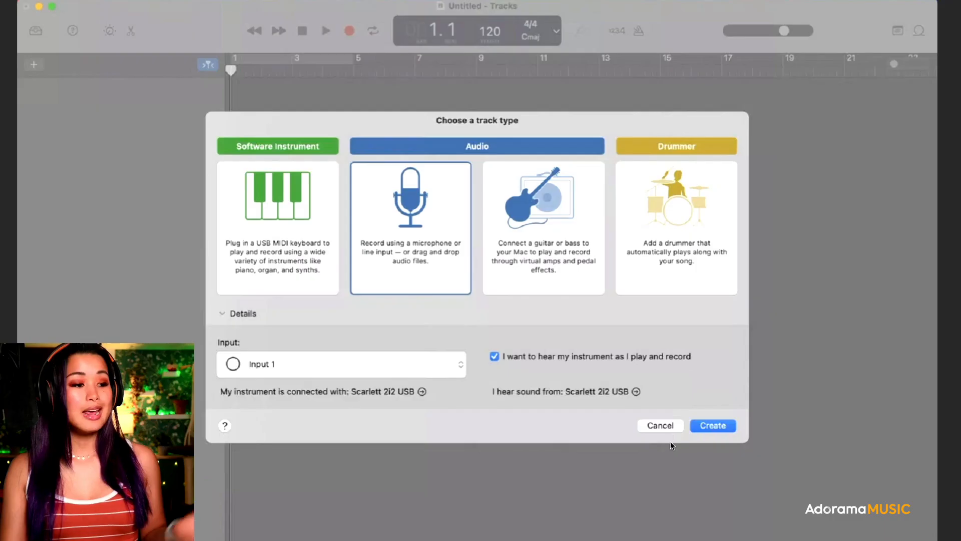
pyautogui.click(713, 425)
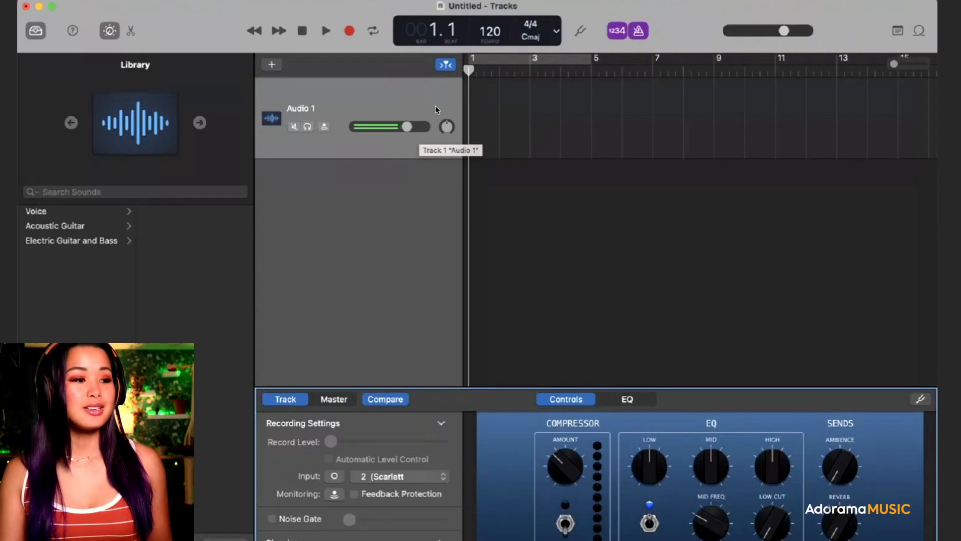
# Import the audio file Mary no vox.mp3 into the Audio 1 track.
pyautogui.click(401, 110)
pyautogui.rightClick(549, 106)
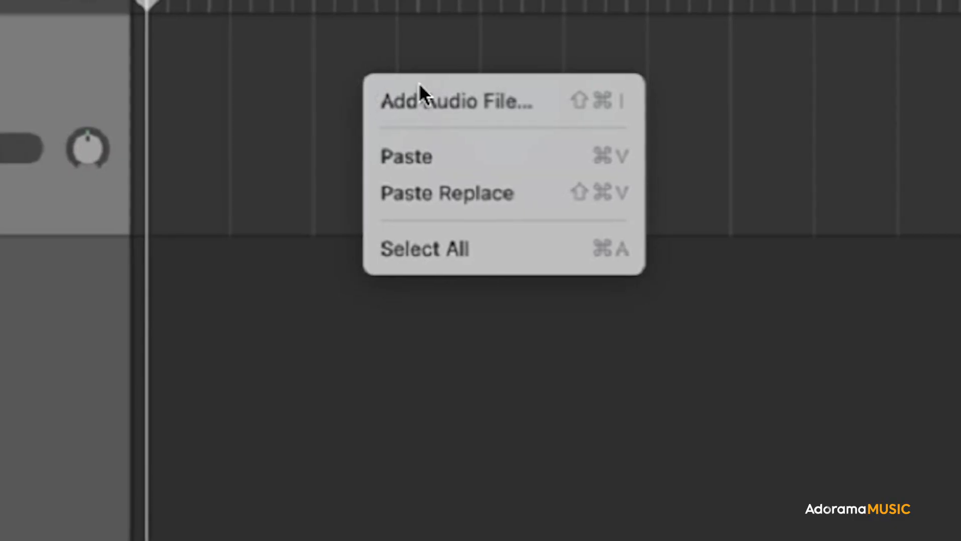
pyautogui.click(595, 108)
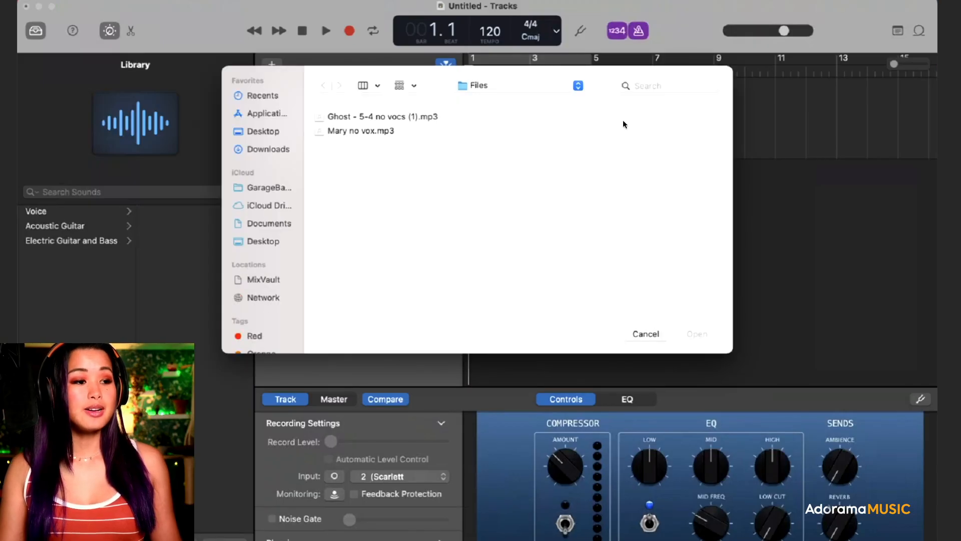
pyautogui.doubleClick(368, 132)
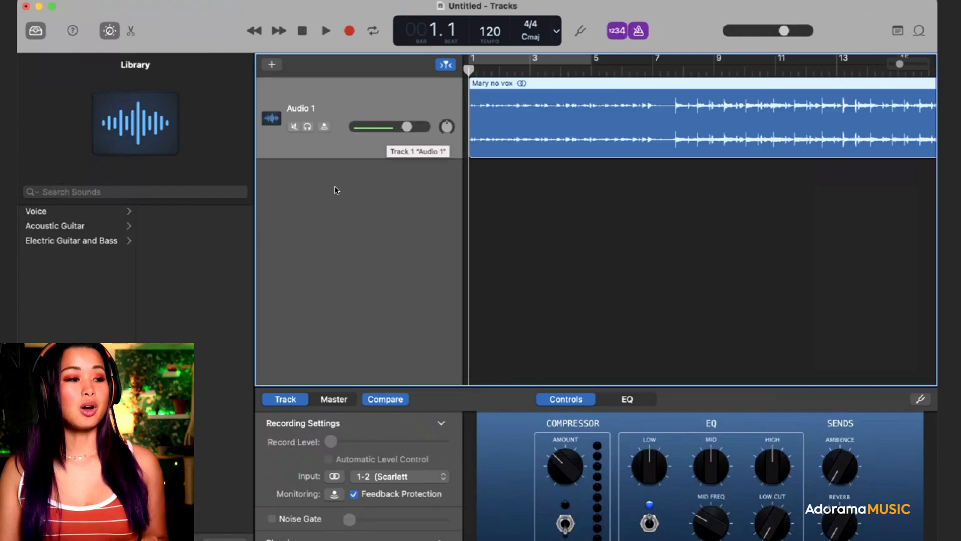
# Add a second microphone audio track using Input 1 and record a vocal take on it from bar 25.
pyautogui.click(273, 66)
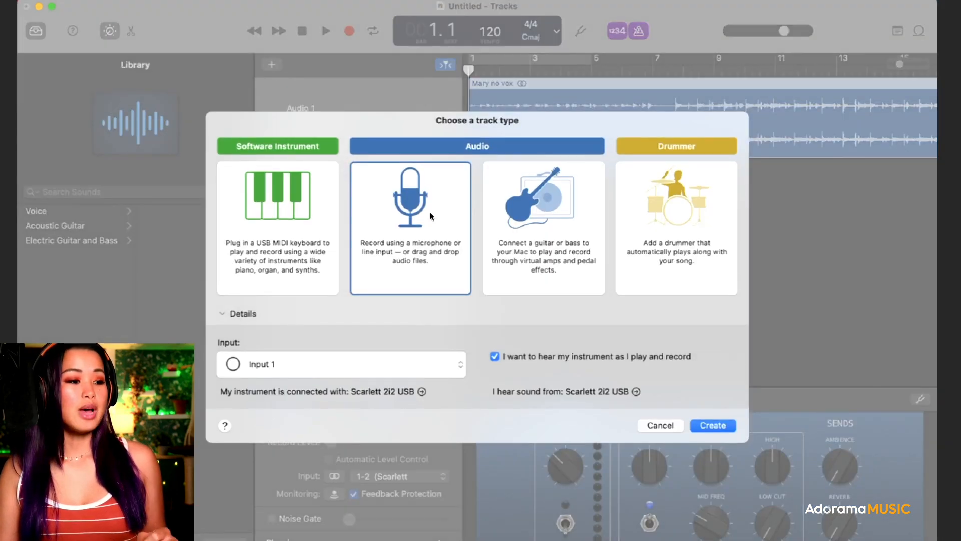
pyautogui.click(716, 426)
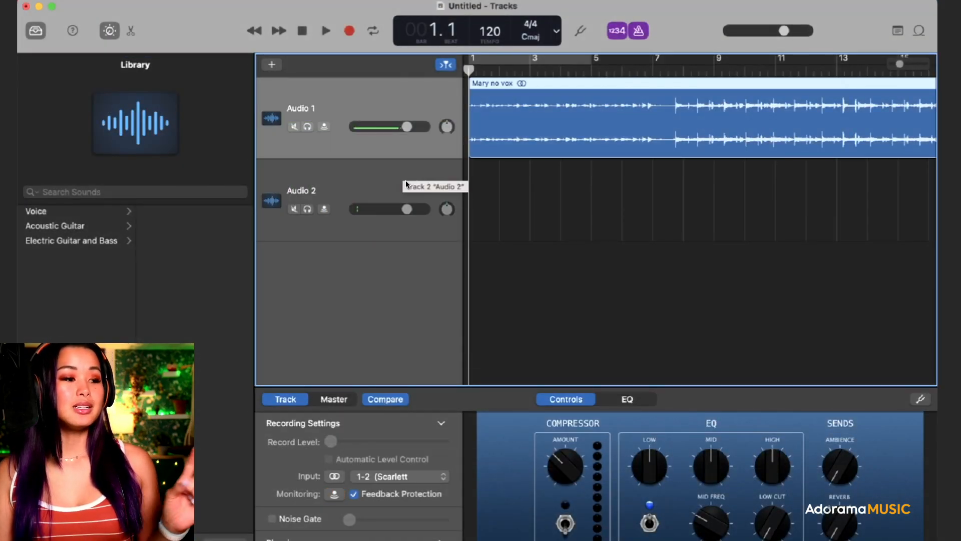
pyautogui.click(398, 185)
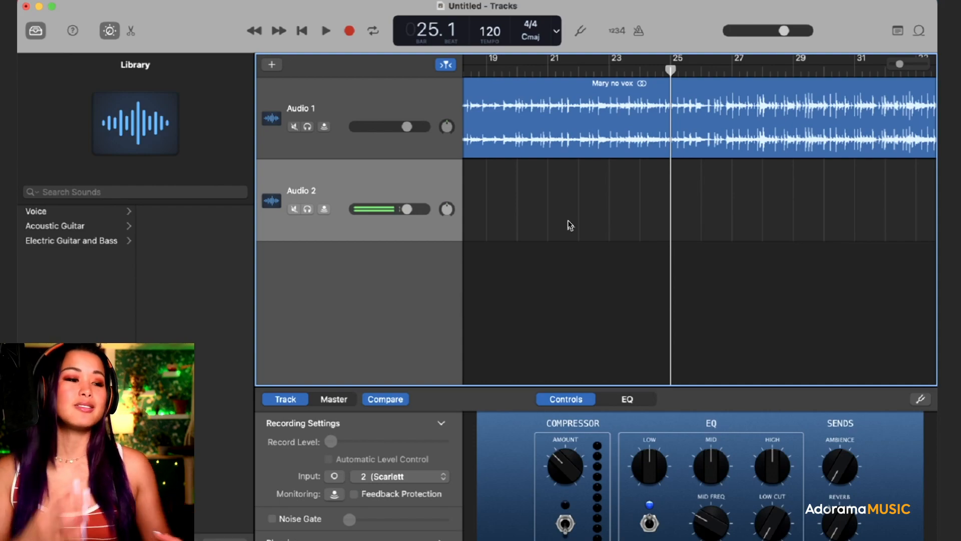
pyautogui.click(349, 31)
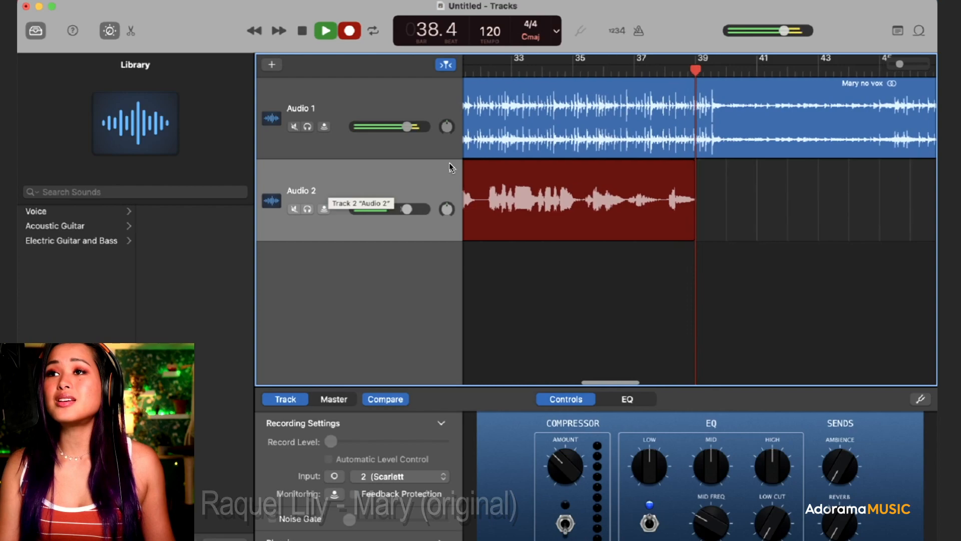
pyautogui.press('space')
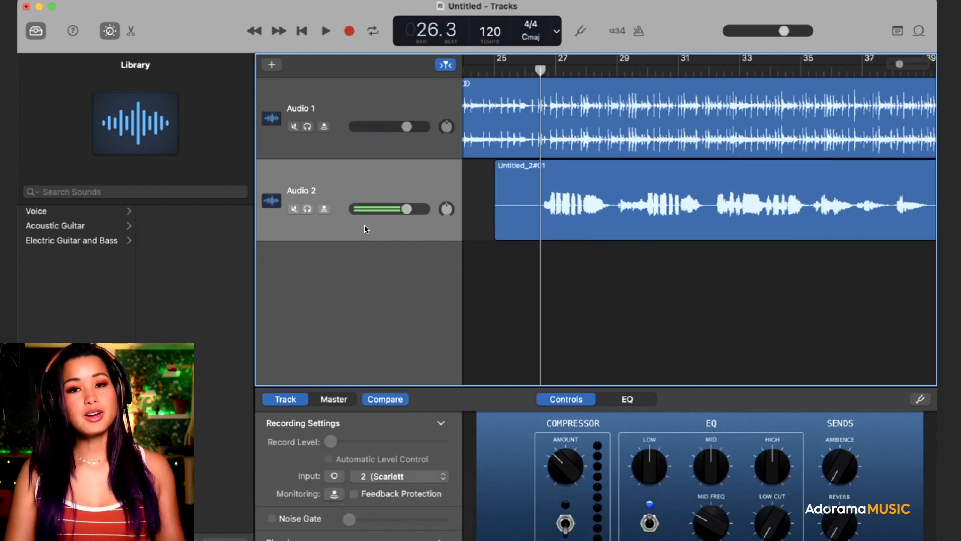
# Add a third audio track and record a second vocal take on it from bar 25, beneath the first take.
pyautogui.rightClick(355, 274)
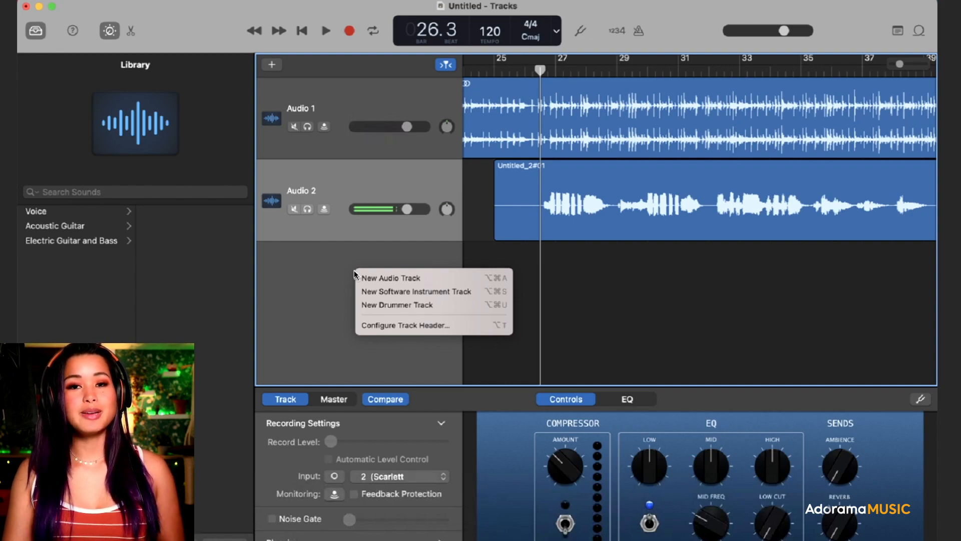
pyautogui.click(391, 280)
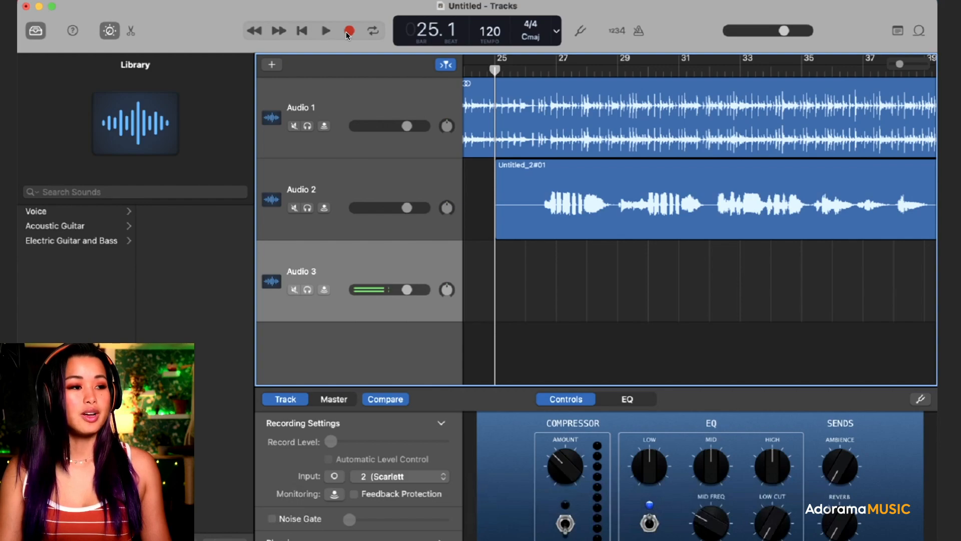
pyautogui.click(349, 32)
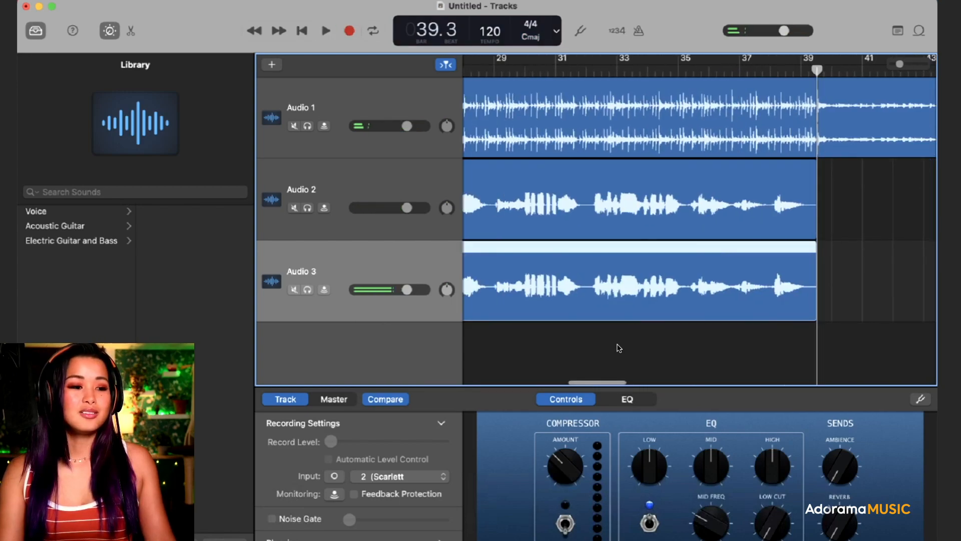
pyautogui.hscroll(-5, 619, 348)
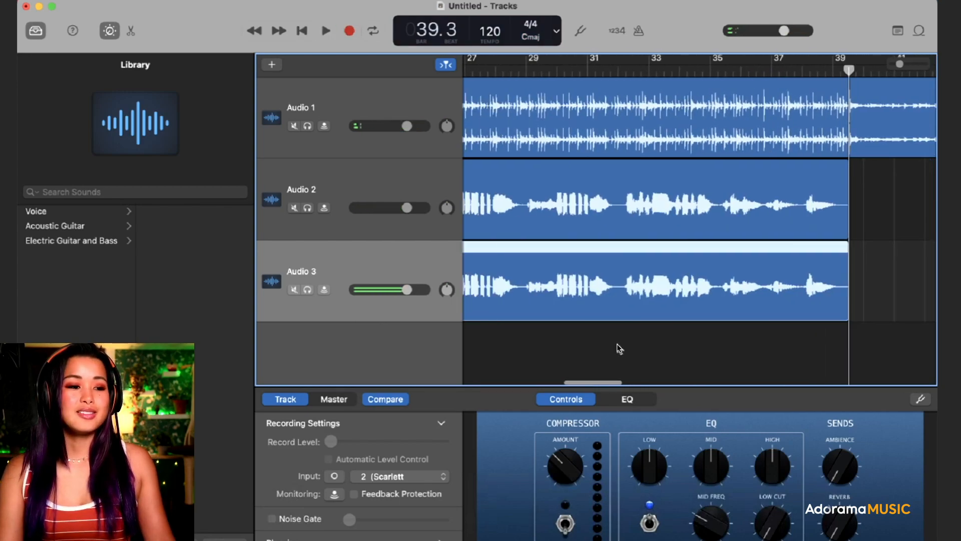
pyautogui.click(587, 194)
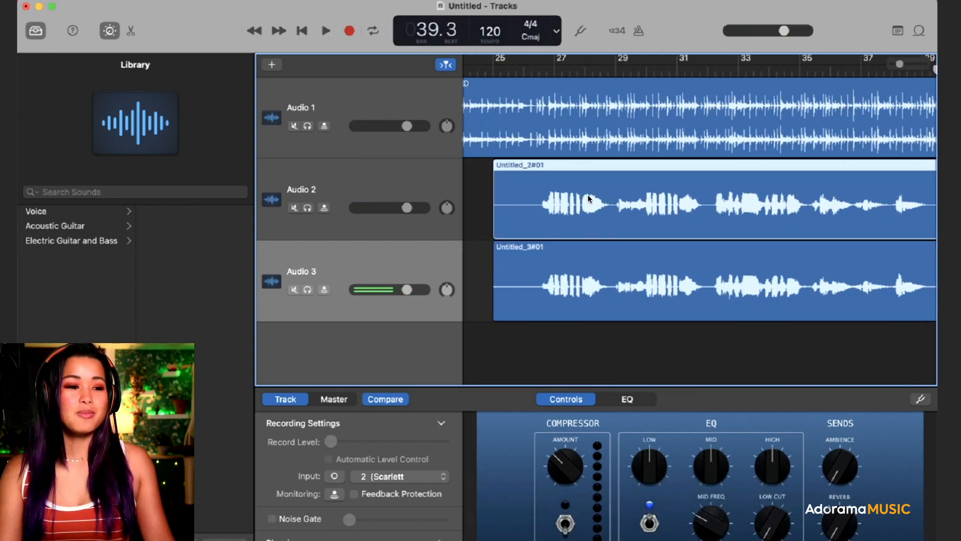
pyautogui.click(512, 256)
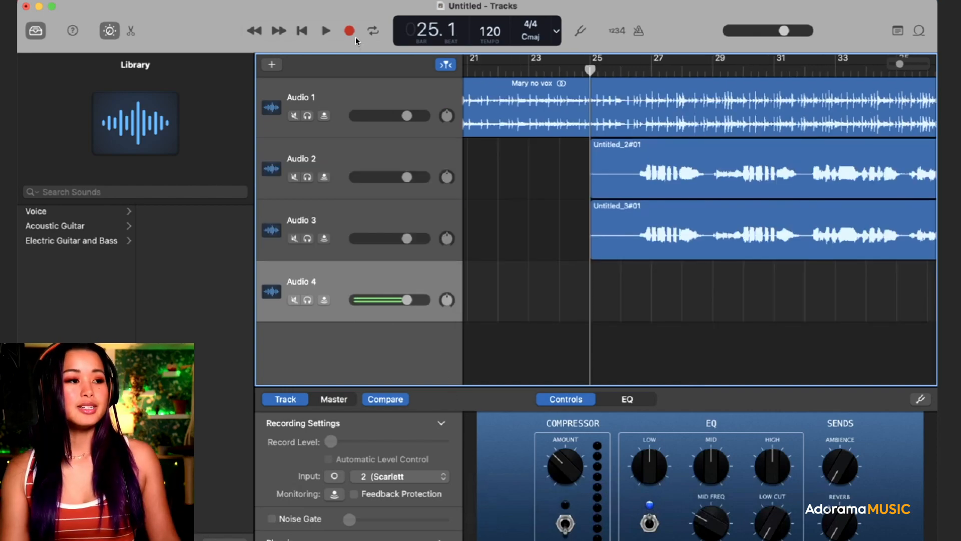
# Record a vocal take on the Audio 4 track from bar 25, and another take on a new fifth audio track.
pyautogui.click(355, 35)
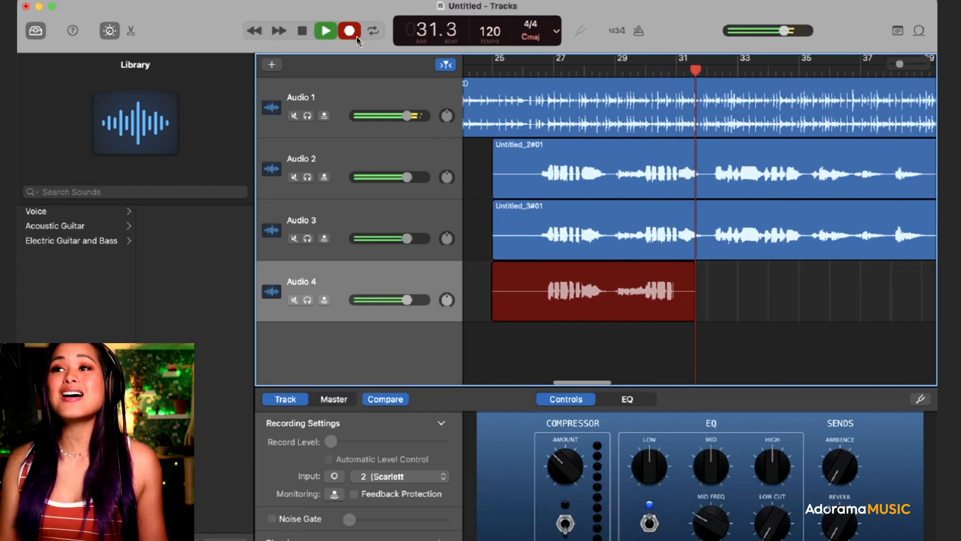
pyautogui.rightClick(376, 359)
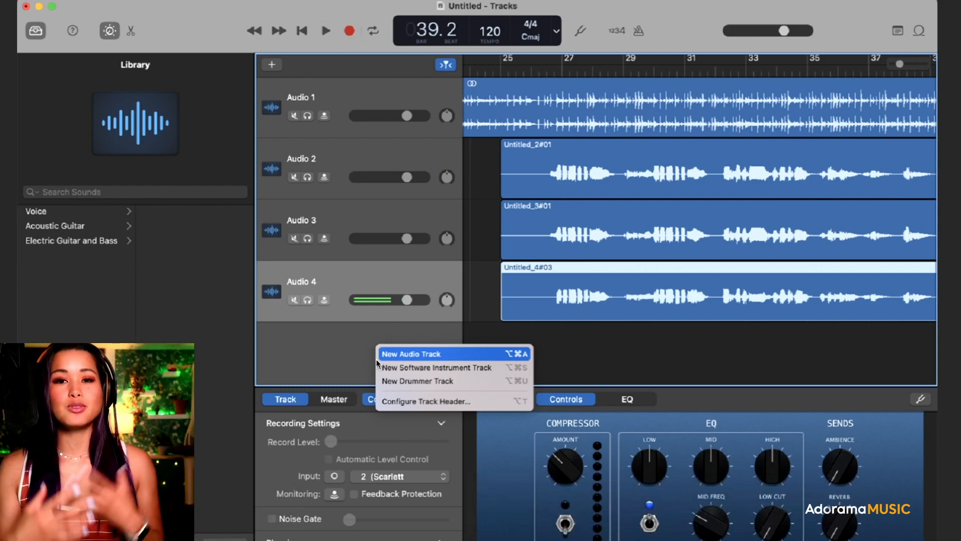
pyautogui.click(411, 356)
pyautogui.press('r')
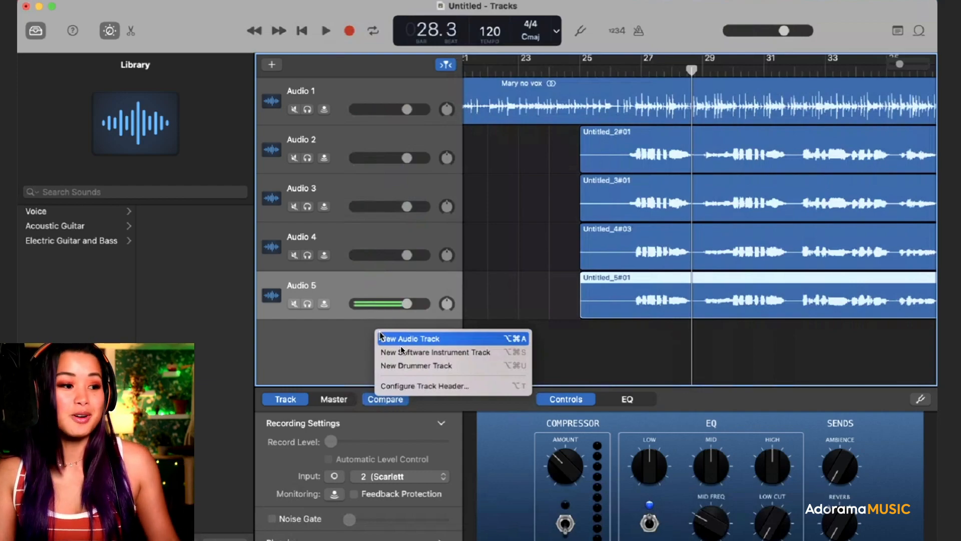
# Add a sixth audio track and record a further vocal take on it from bar 25.
pyautogui.click(380, 338)
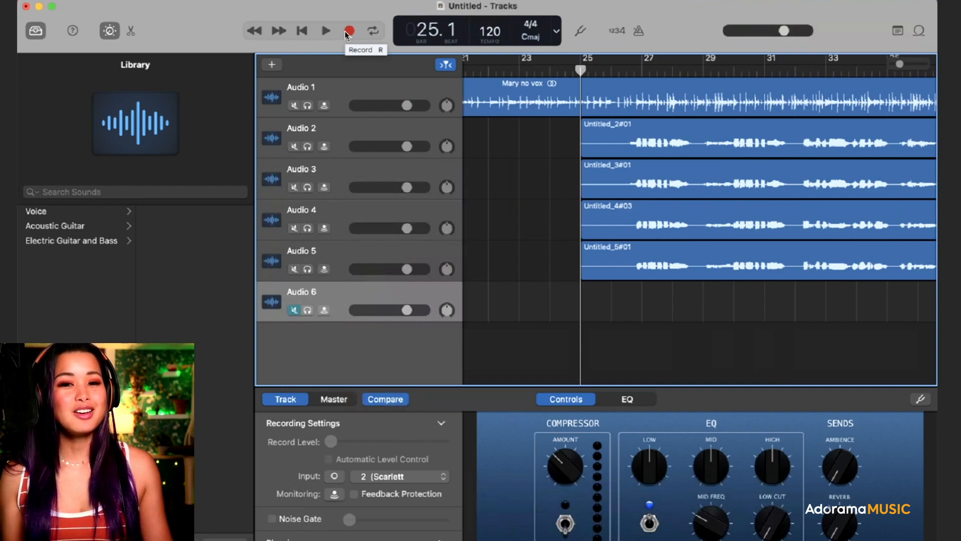
pyautogui.click(349, 31)
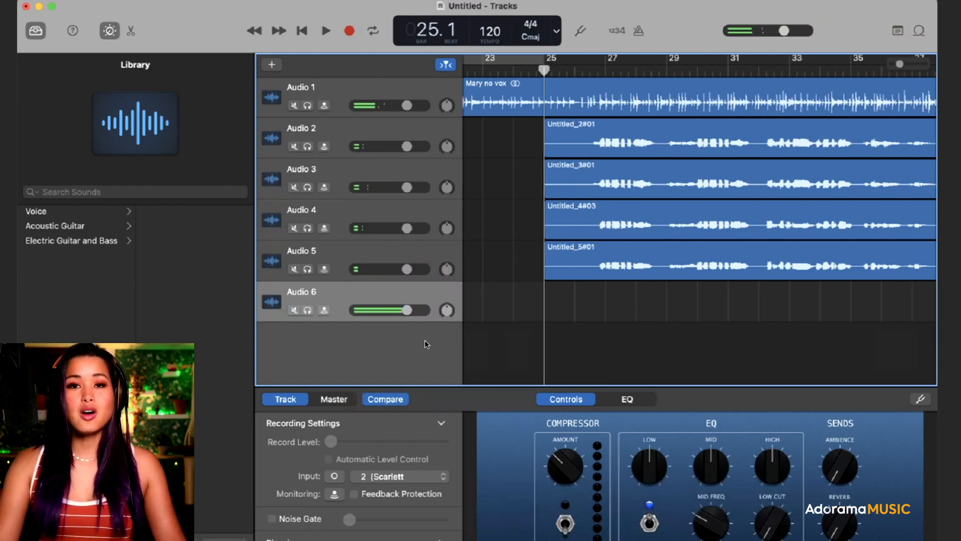
pyautogui.press('r')
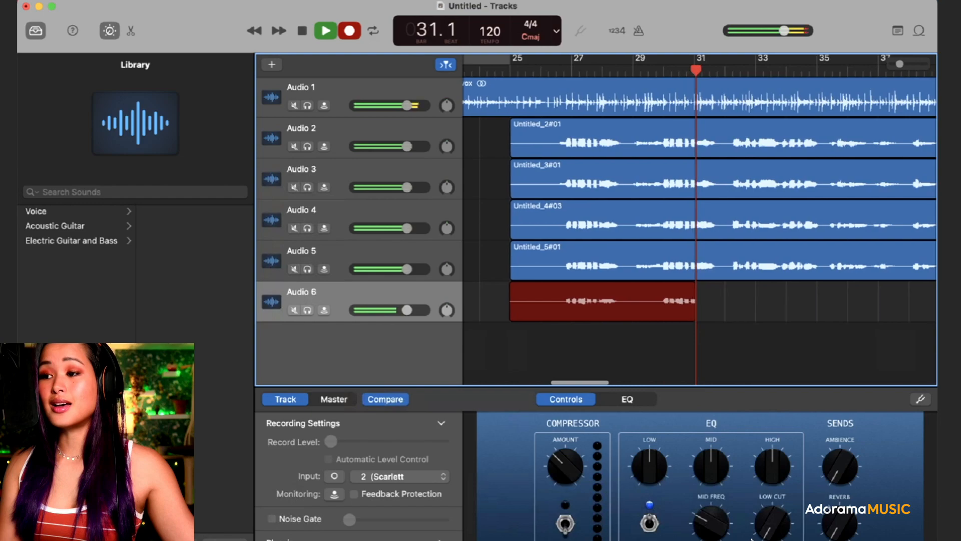
pyautogui.press('space')
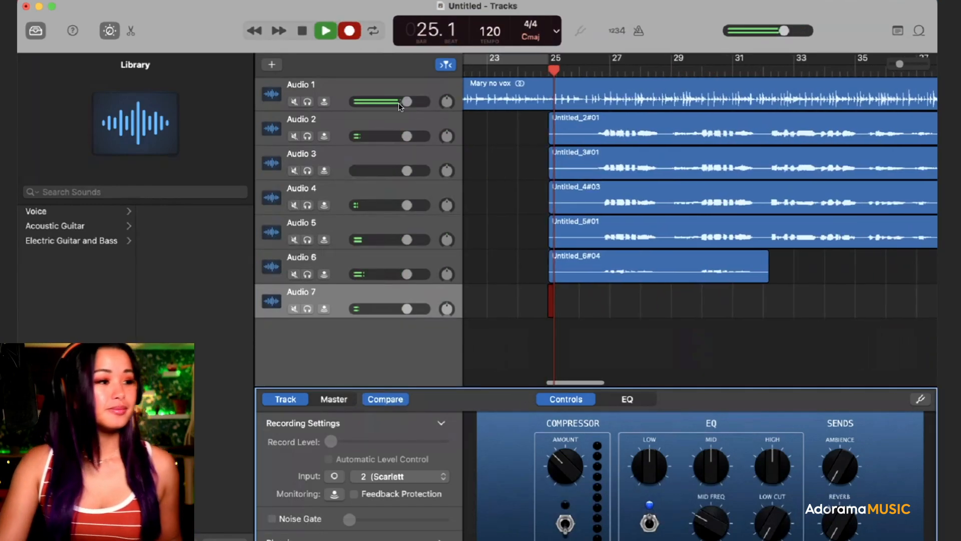
# Record a vocal take on the Audio 7 track from bar 25.
pyautogui.press('r')
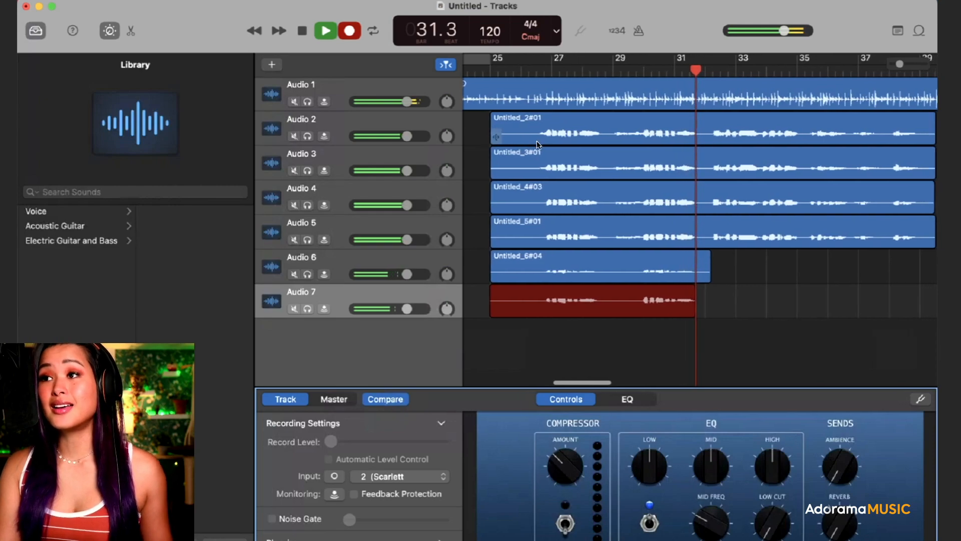
pyautogui.press('space')
# Rename the six vocal tracks in order as Main Vox, Vocal Double, High harmony, High harmony 2, Low harmony and Low Harmony 2.
pyautogui.click(313, 154)
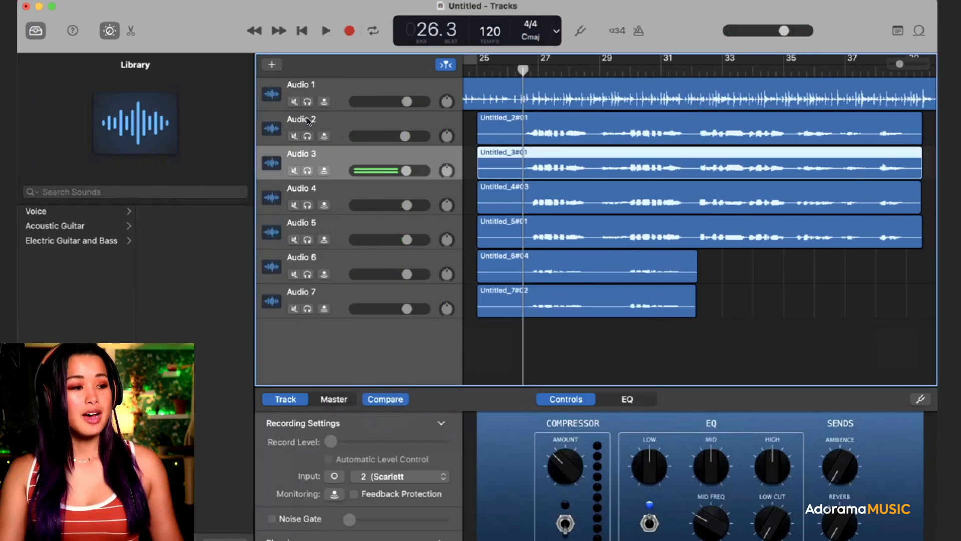
pyautogui.doubleClick(309, 121)
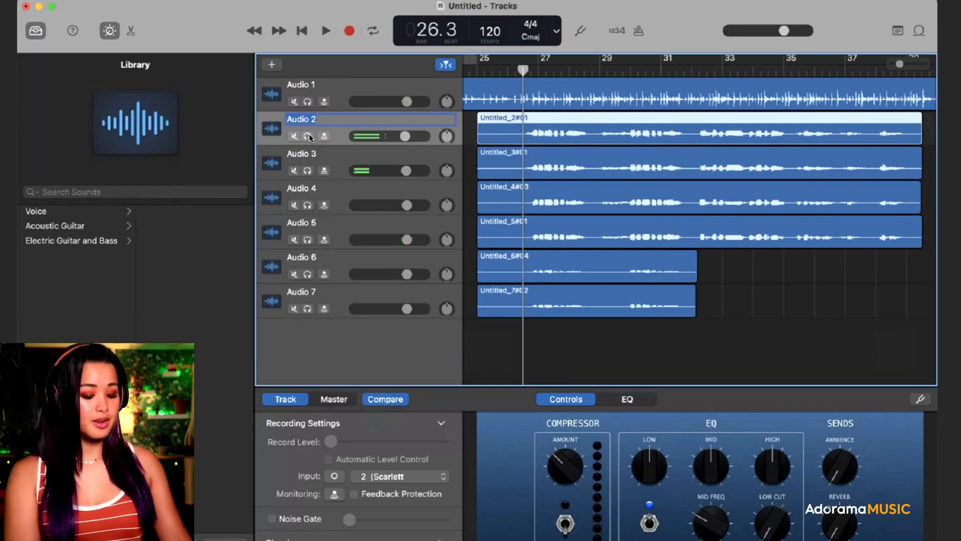
pyautogui.write('Main Vox')
pyautogui.press('Return')
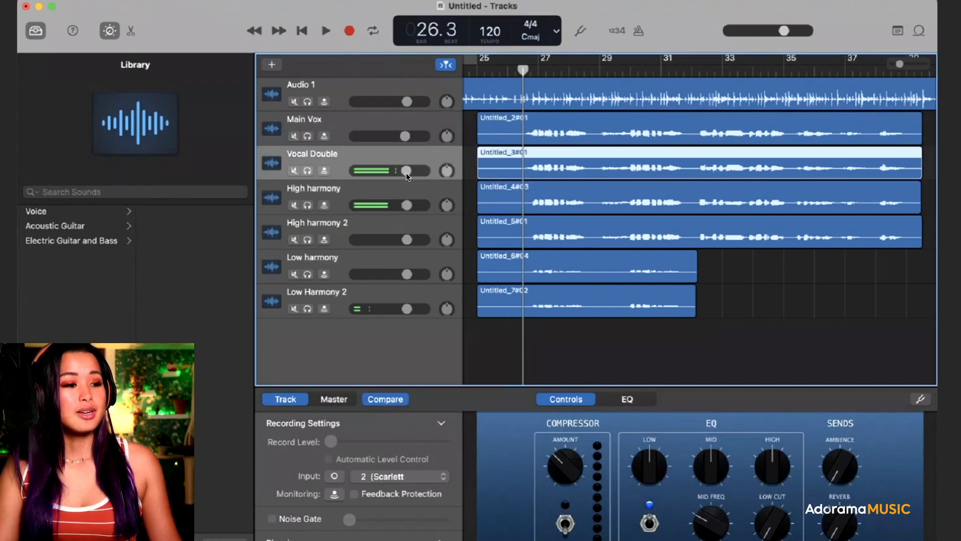
# Lower the volumes of the Vocal Double track and all four harmony tracks so they sit below the main vocal.
pyautogui.click(406, 173)
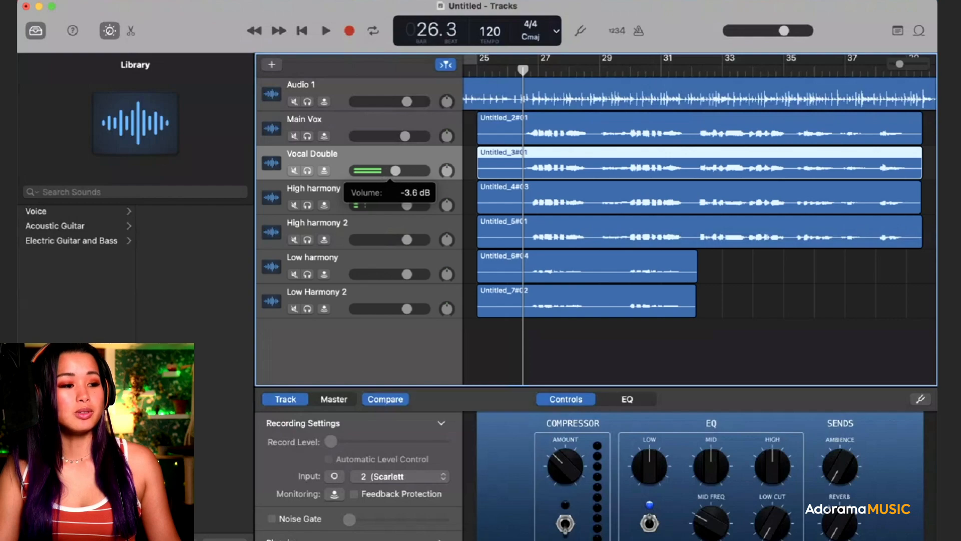
pyautogui.moveTo(406, 205); pyautogui.dragTo(390, 206)
pyautogui.moveTo(407, 240); pyautogui.dragTo(392, 240)
pyautogui.moveTo(406, 274); pyautogui.dragTo(399, 274)
pyautogui.moveTo(402, 310); pyautogui.dragTo(398, 308)
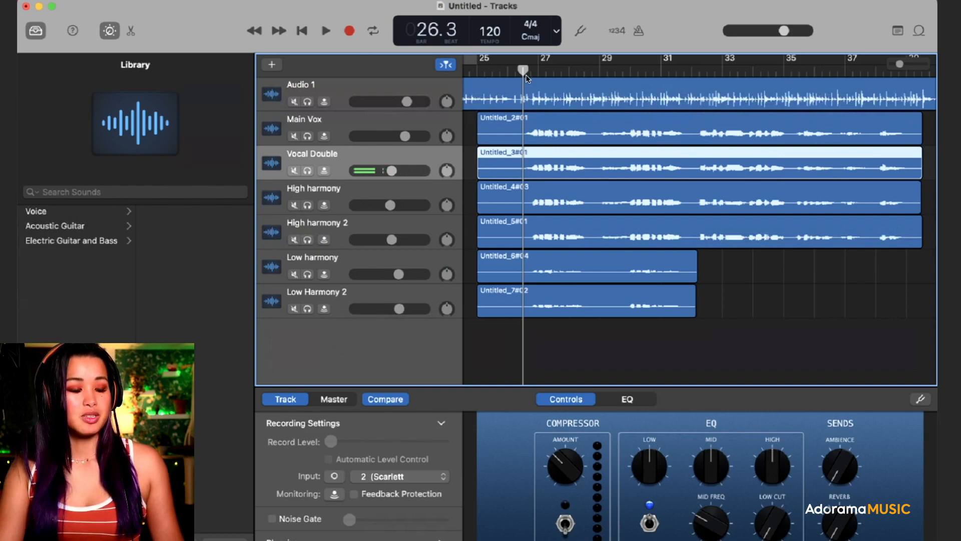
# Play the mix from bar 26 and further lower the Low harmony track's volume, bringing Low Harmony 2 down to -7.8 dB.
pyautogui.moveTo(524, 70); pyautogui.dragTo(528, 73)
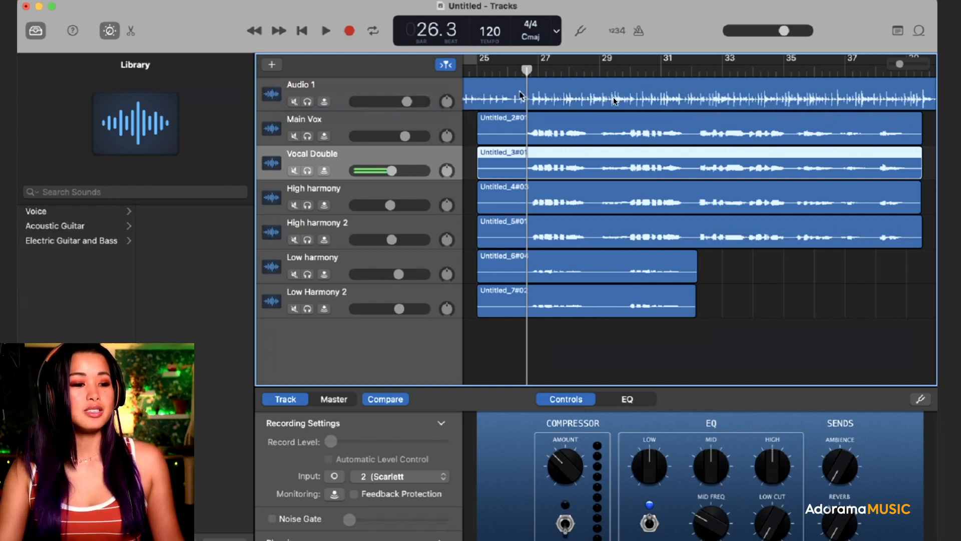
pyautogui.hscroll(-2, 545, 70)
pyautogui.press('space')
pyautogui.hscroll(-2, 545, 70)
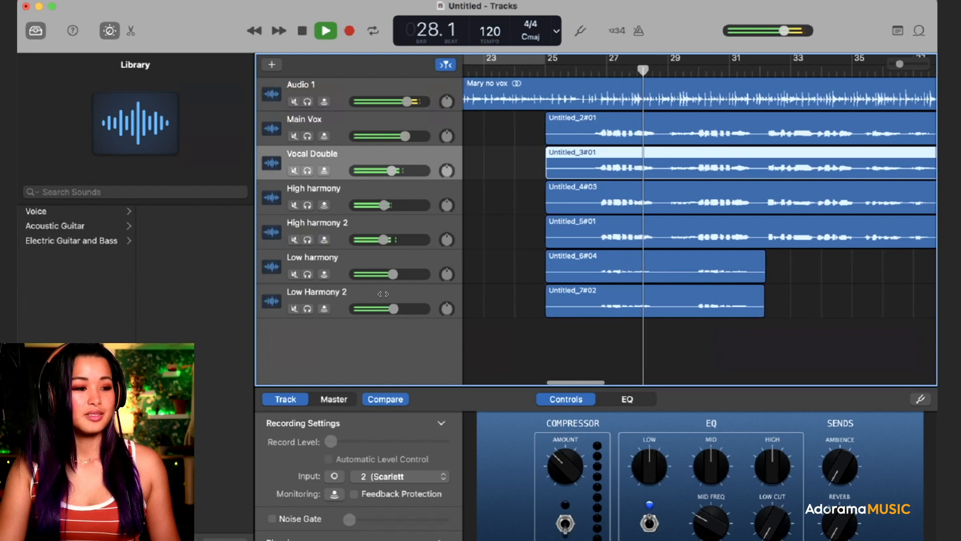
pyautogui.moveTo(393, 309); pyautogui.dragTo(389, 309)
pyautogui.moveTo(393, 275); pyautogui.dragTo(389, 275)
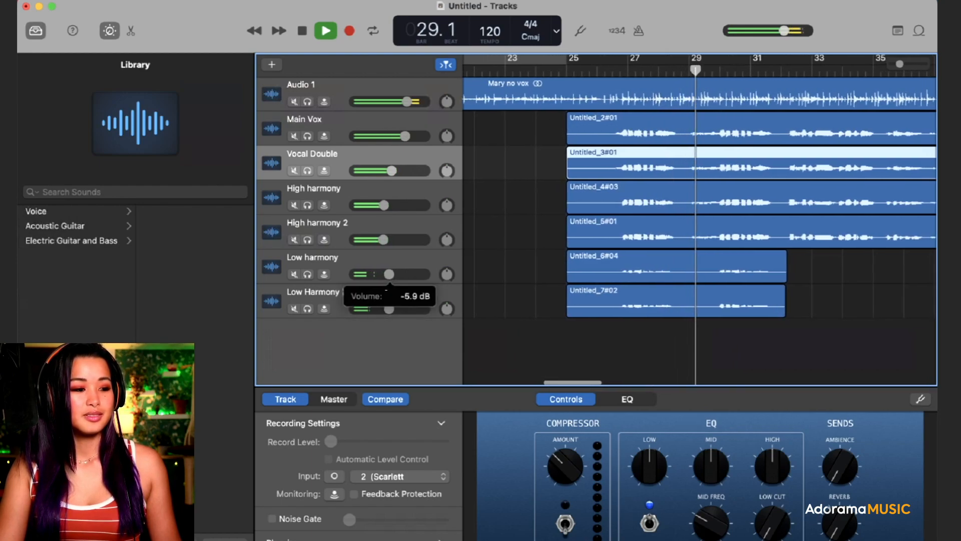
pyautogui.moveTo(389, 309); pyautogui.dragTo(387, 309)
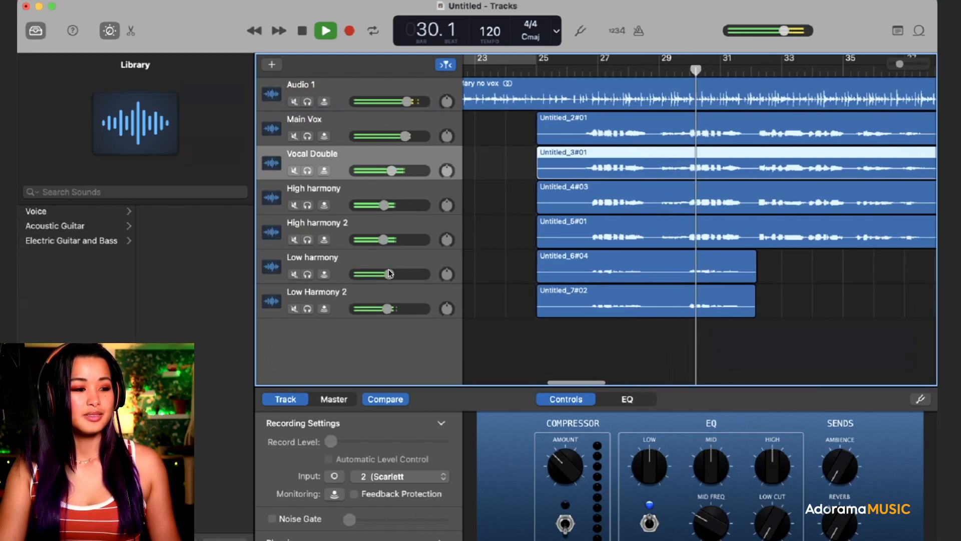
pyautogui.moveTo(390, 274); pyautogui.dragTo(388, 274)
pyautogui.moveTo(387, 308); pyautogui.dragTo(386, 309)
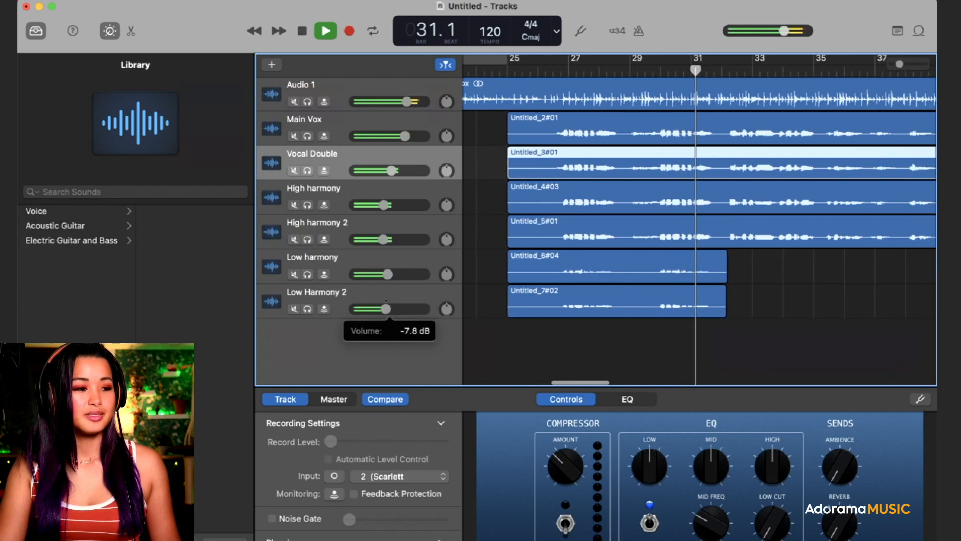
pyautogui.moveTo(388, 274); pyautogui.dragTo(385, 274)
# Lower High harmony 2 to -11.4 dB and reduce the High harmony and Vocal Double volumes slightly.
pyautogui.moveTo(383, 240); pyautogui.dragTo(380, 239)
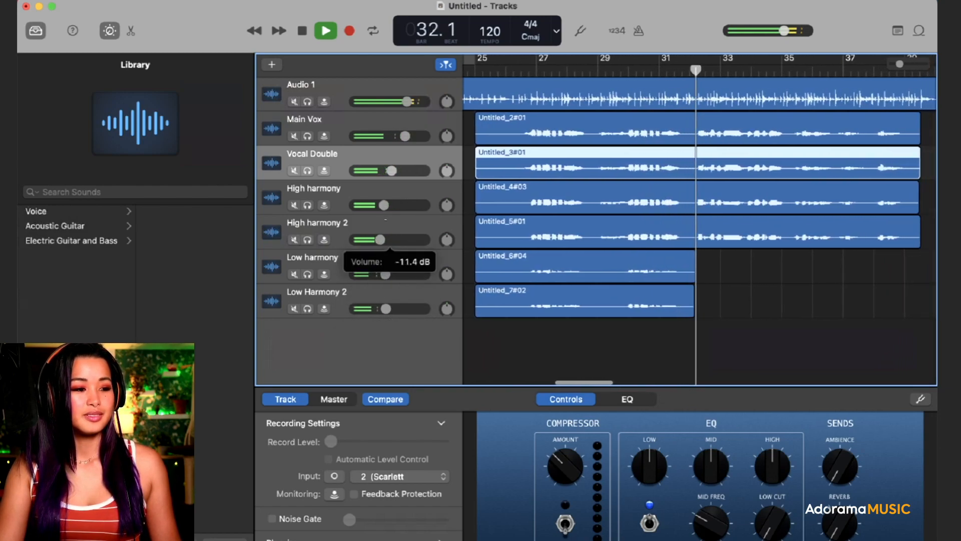
pyautogui.moveTo(383, 206); pyautogui.dragTo(381, 205)
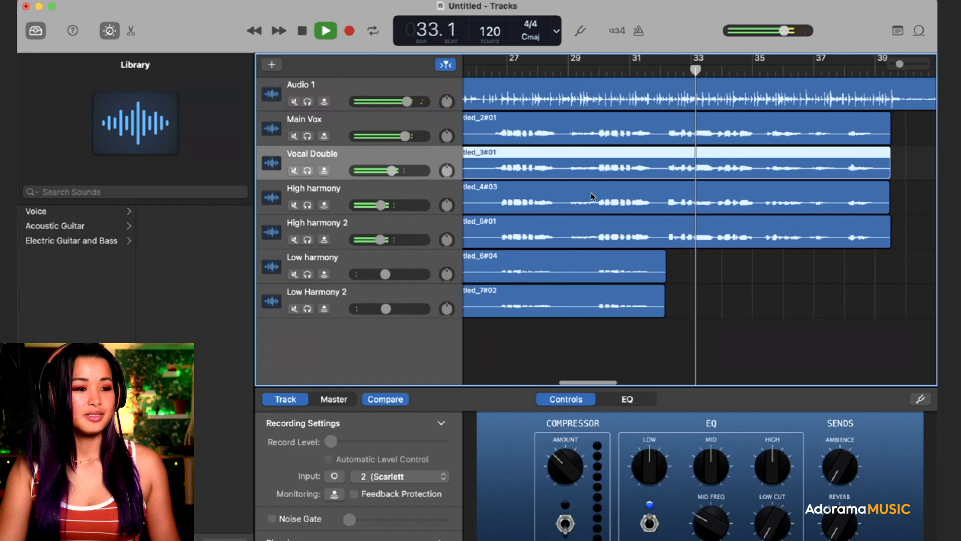
pyautogui.moveTo(392, 170); pyautogui.dragTo(406, 183)
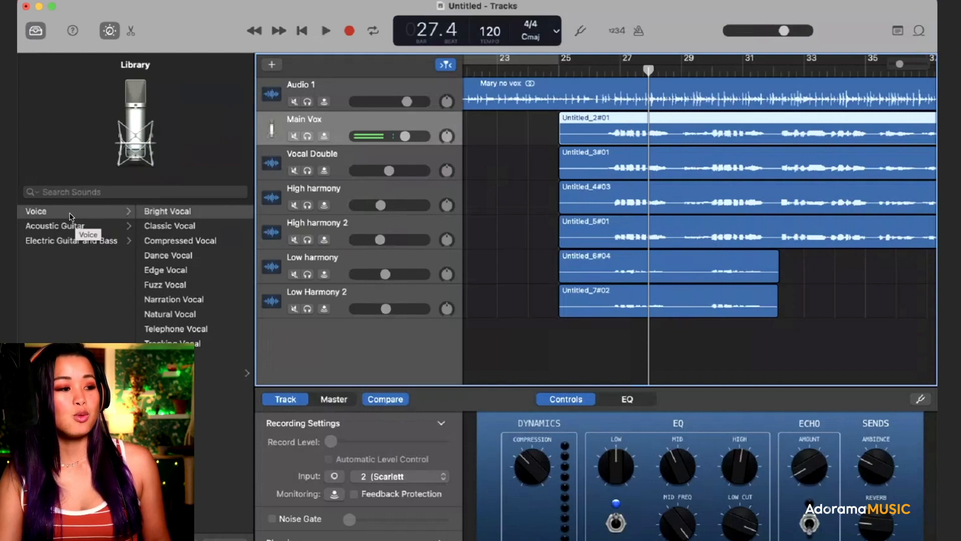
# Browse the Voice presets from Bright Vocal through Narration Vocal for the Main Vox track, returning to Bright Vocal.
pyautogui.click(70, 214)
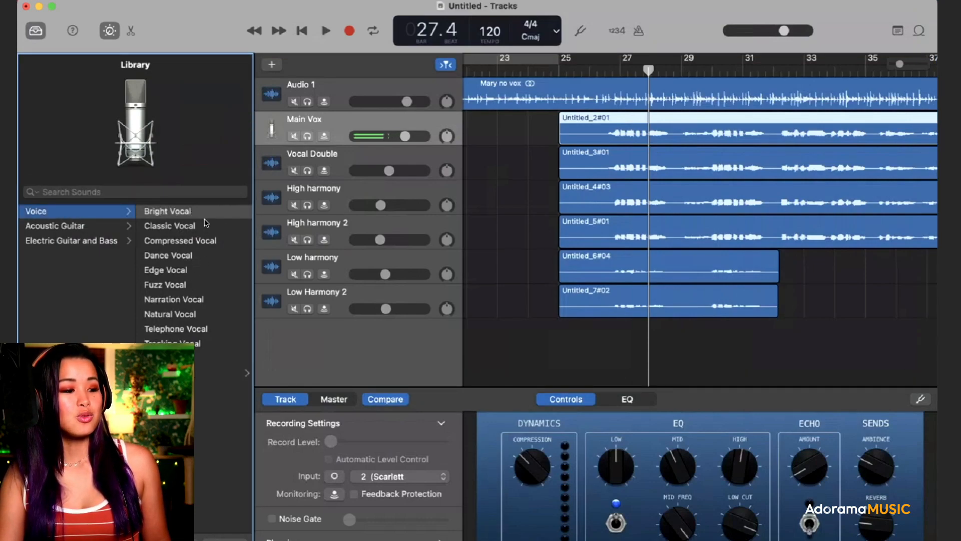
pyautogui.click(202, 224)
pyautogui.click(198, 214)
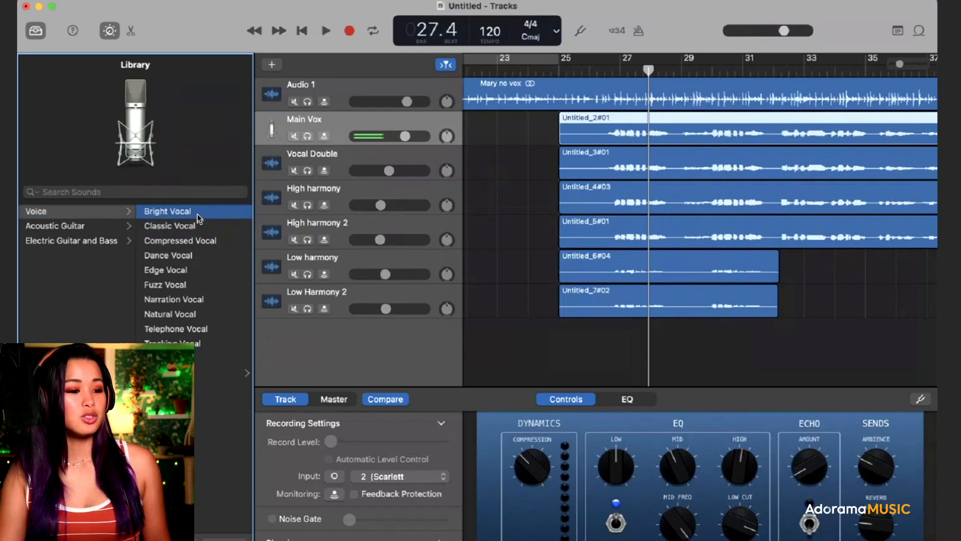
pyautogui.click(208, 226)
pyautogui.click(208, 236)
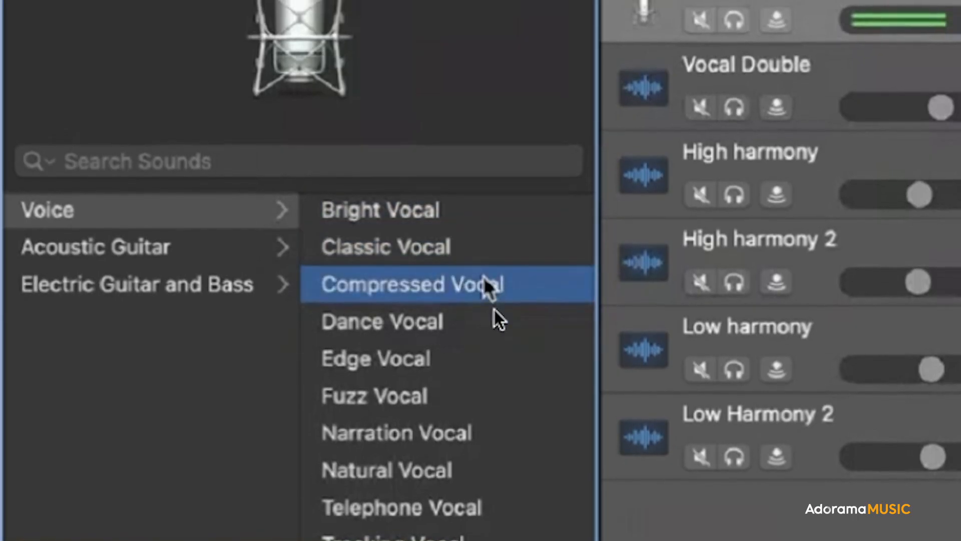
pyautogui.click(487, 323)
pyautogui.click(472, 392)
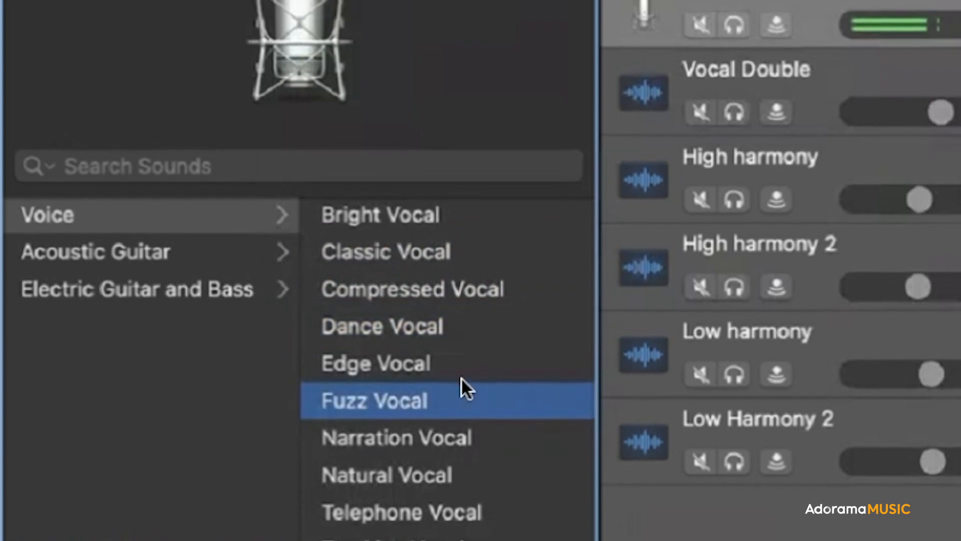
pyautogui.click(453, 445)
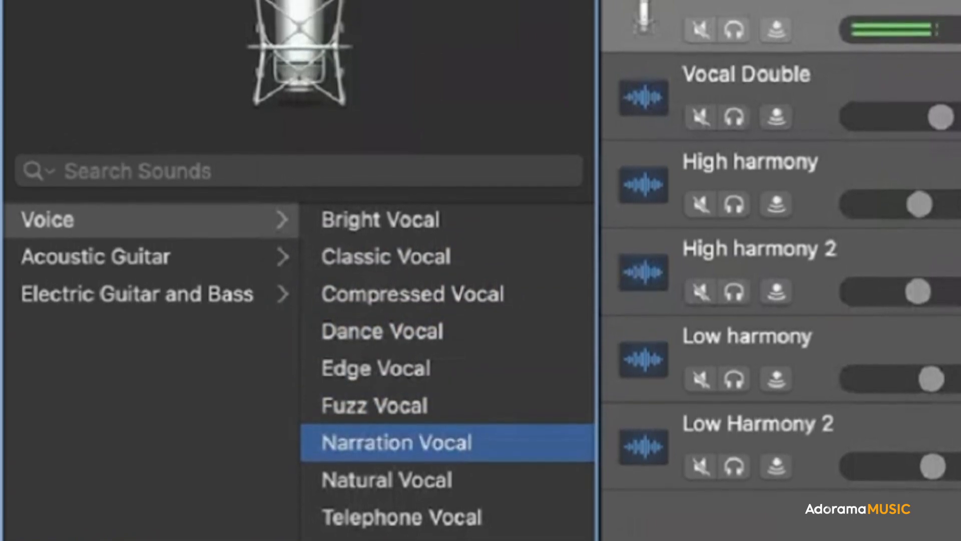
pyautogui.click(408, 232)
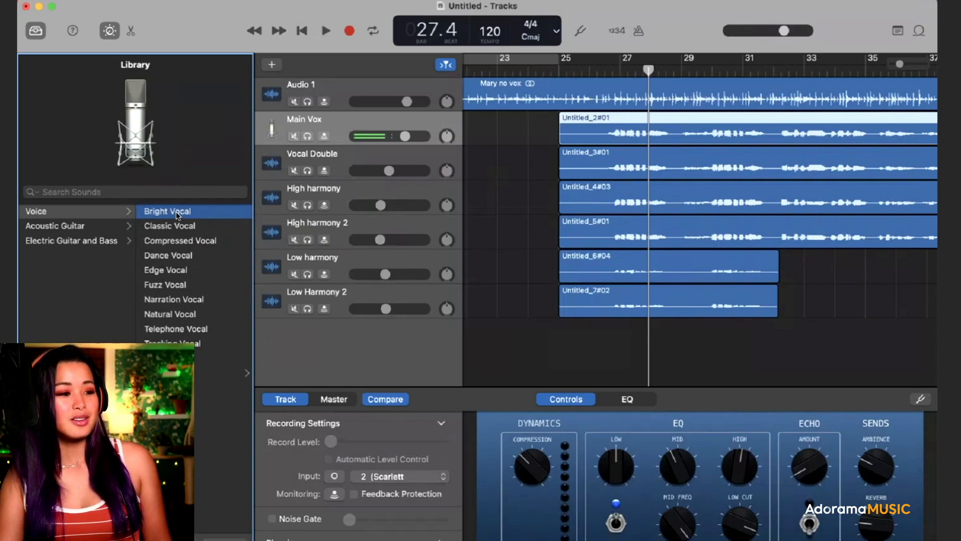
# Solo the Main Vox track and play it from bar 26 while auditioning the Classic, Compressed, Dance, Edge and Fuzz Vocal presets.
pyautogui.click(629, 139)
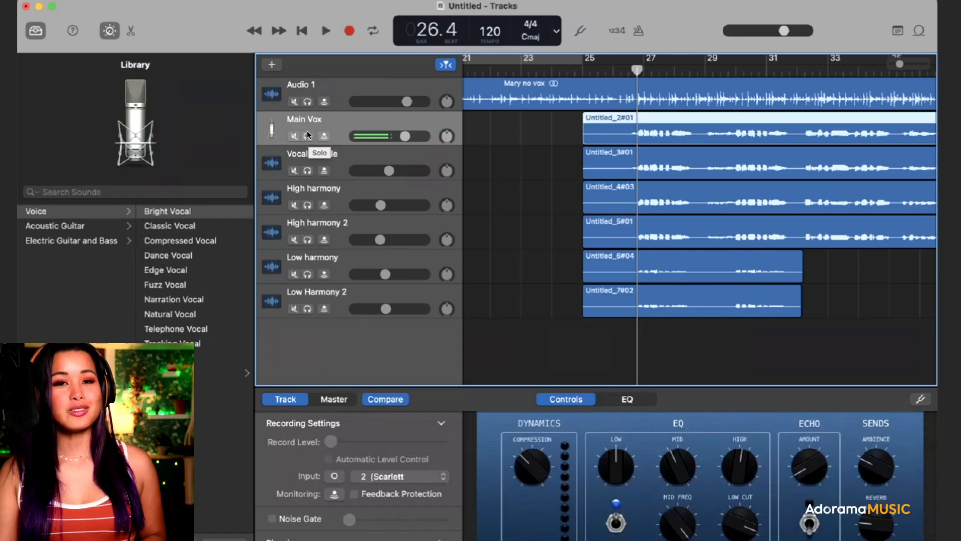
pyautogui.click(308, 133)
pyautogui.hscroll(2, 655, 103)
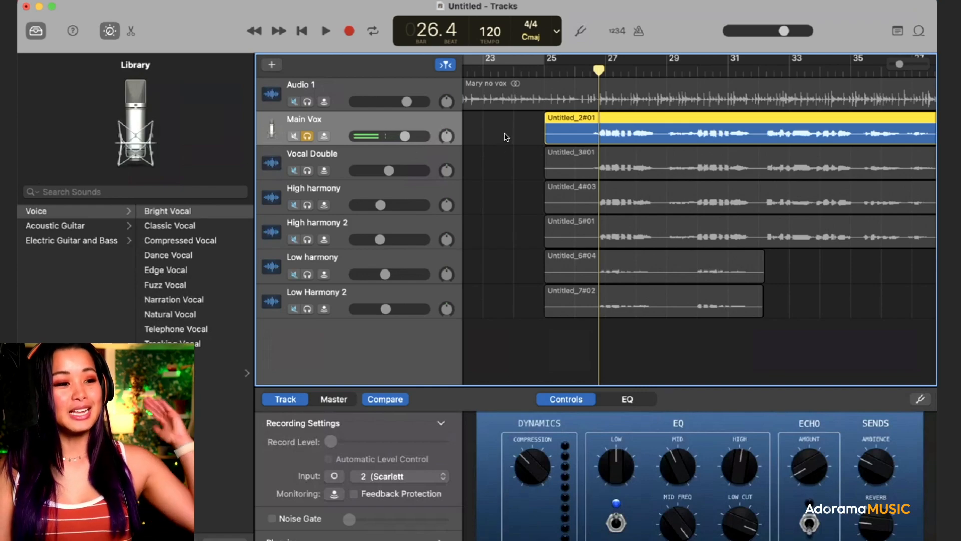
pyautogui.press('space')
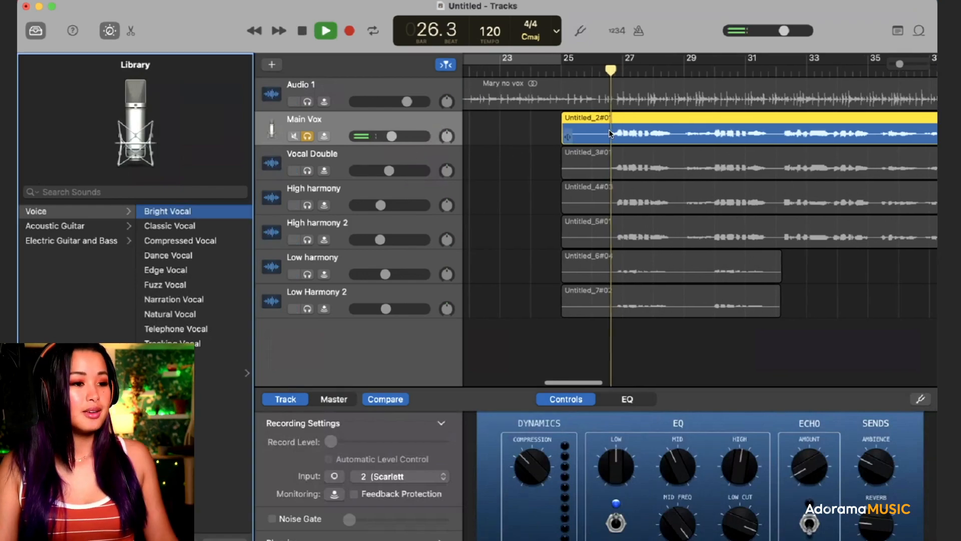
pyautogui.click(193, 229)
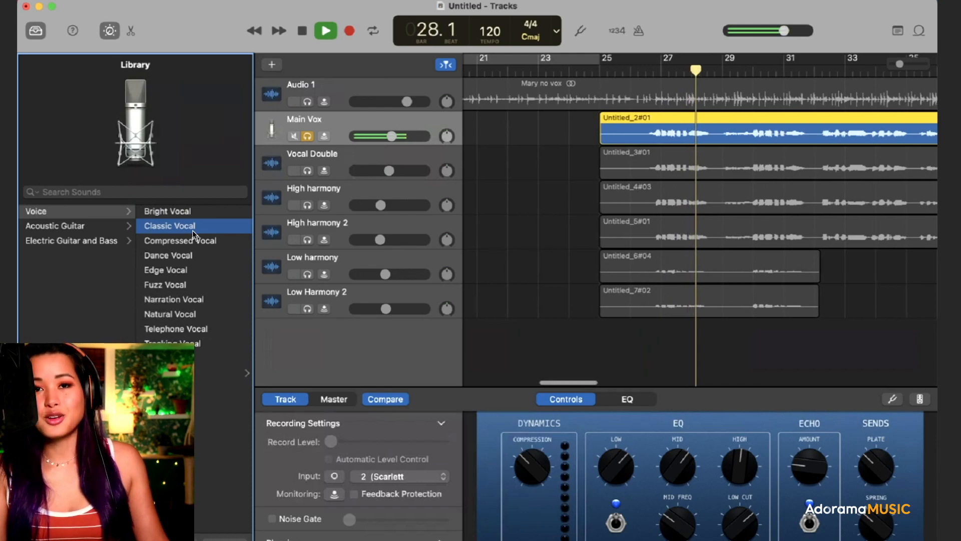
pyautogui.click(194, 245)
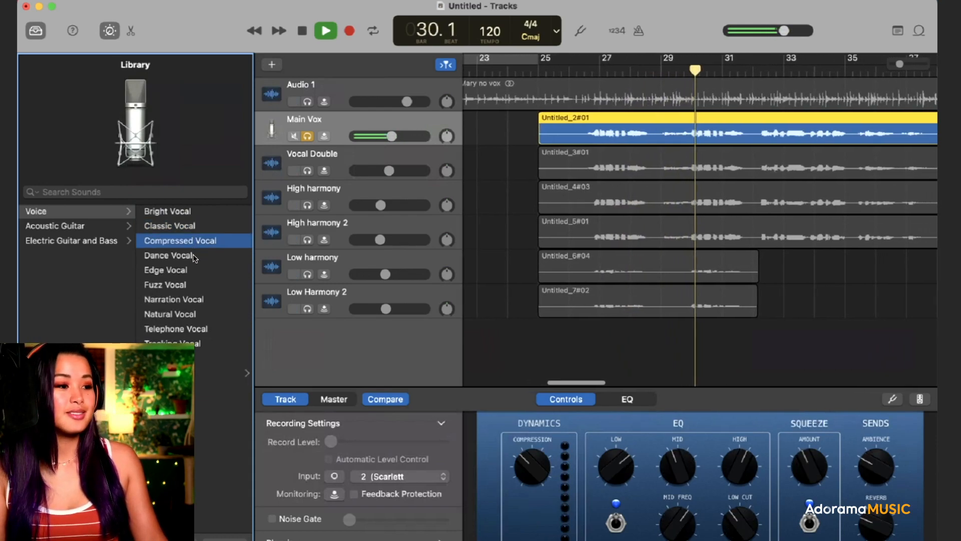
pyautogui.click(193, 255)
pyautogui.click(197, 268)
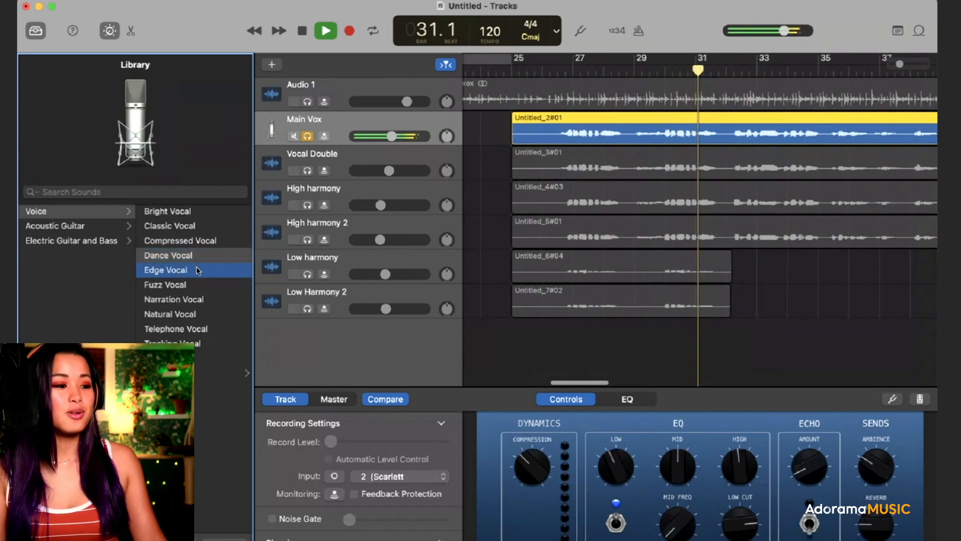
pyautogui.click(189, 284)
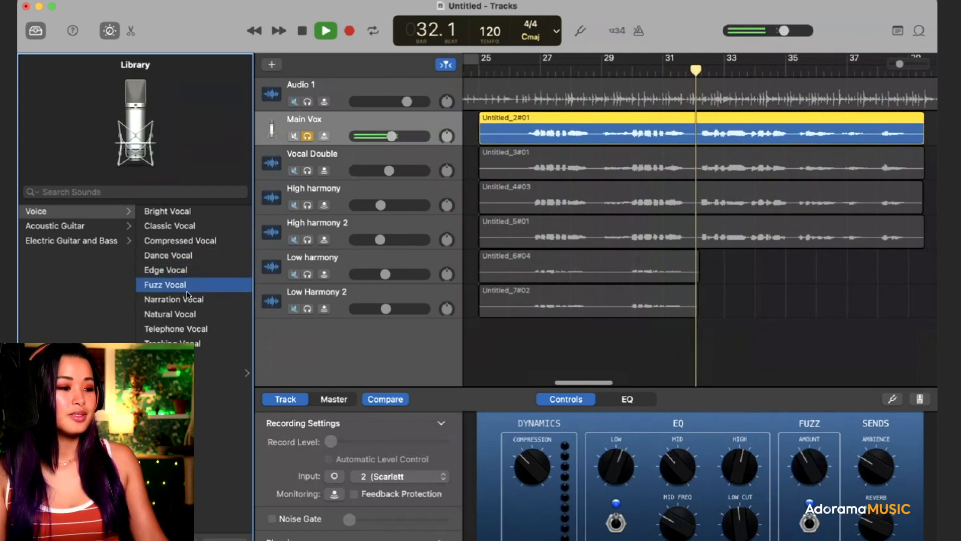
pyautogui.press('space')
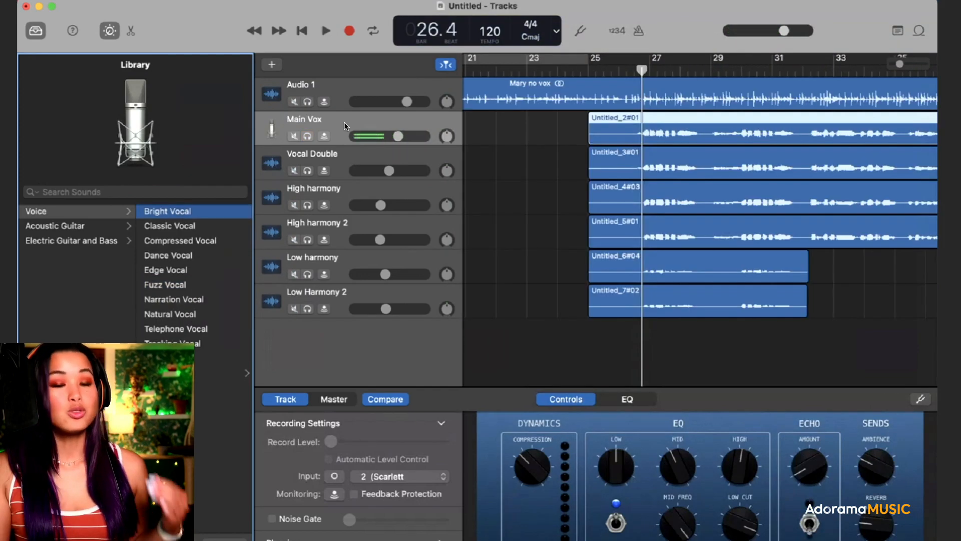
# Assign a purple track color to the Main Vox track.
pyautogui.rightClick(345, 121)
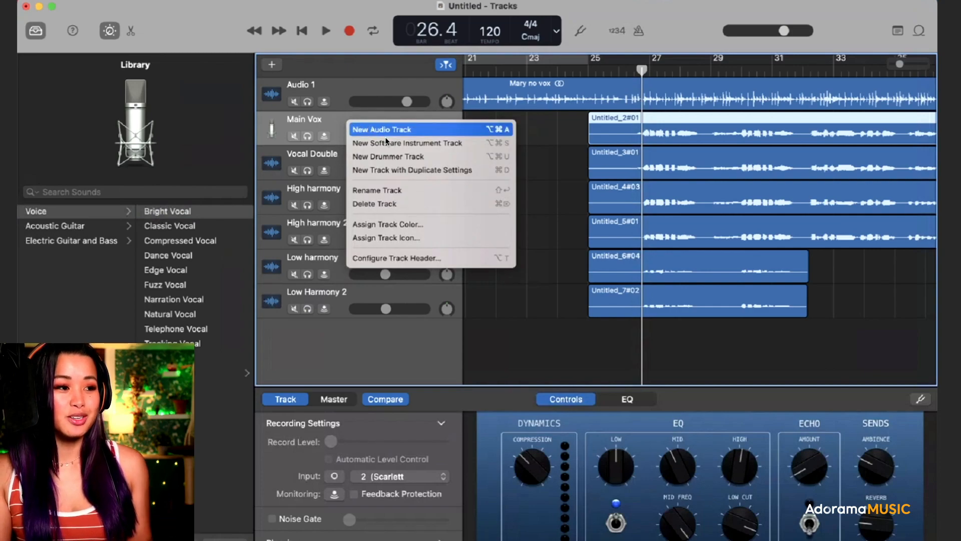
pyautogui.click(416, 222)
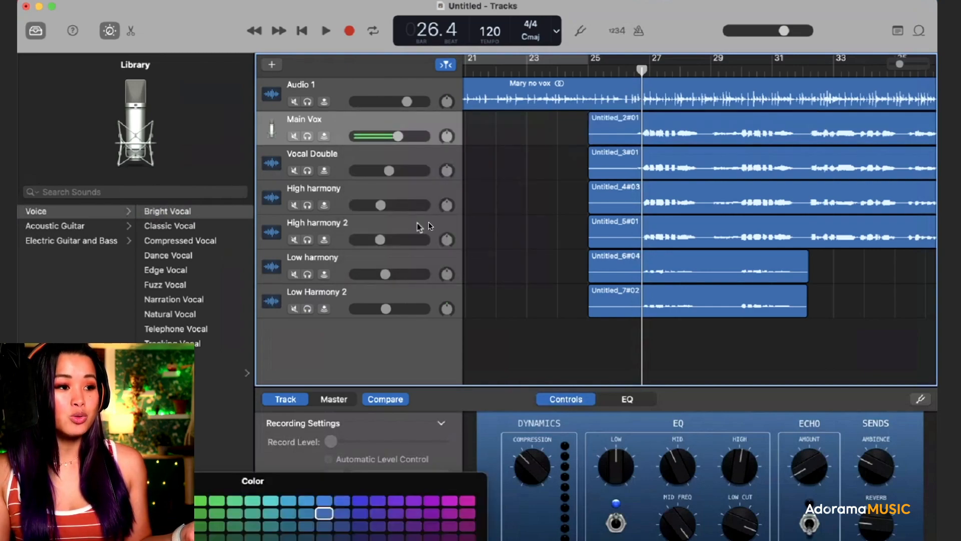
pyautogui.click(413, 513)
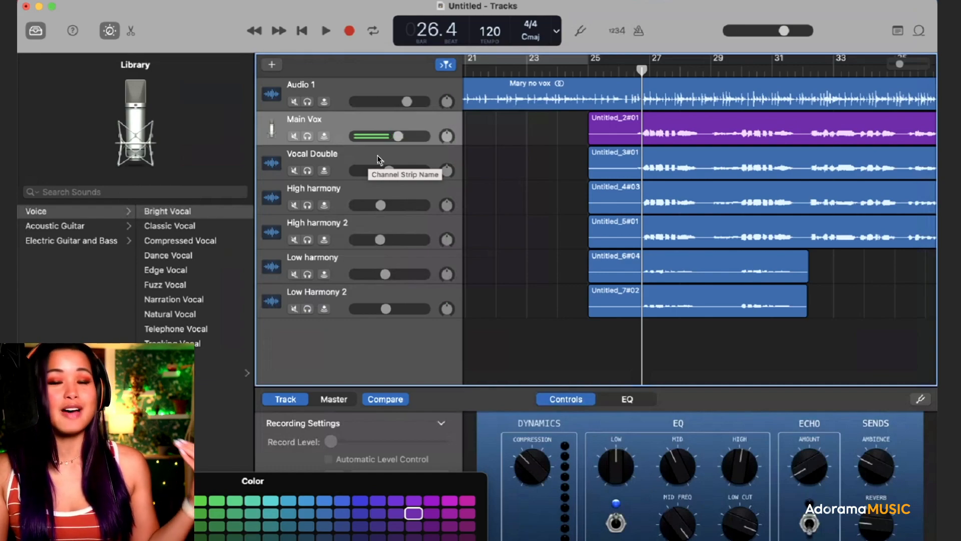
# Assign a brighter purple track color to the Vocal Double track.
pyautogui.click(378, 158)
pyautogui.rightClick(391, 158)
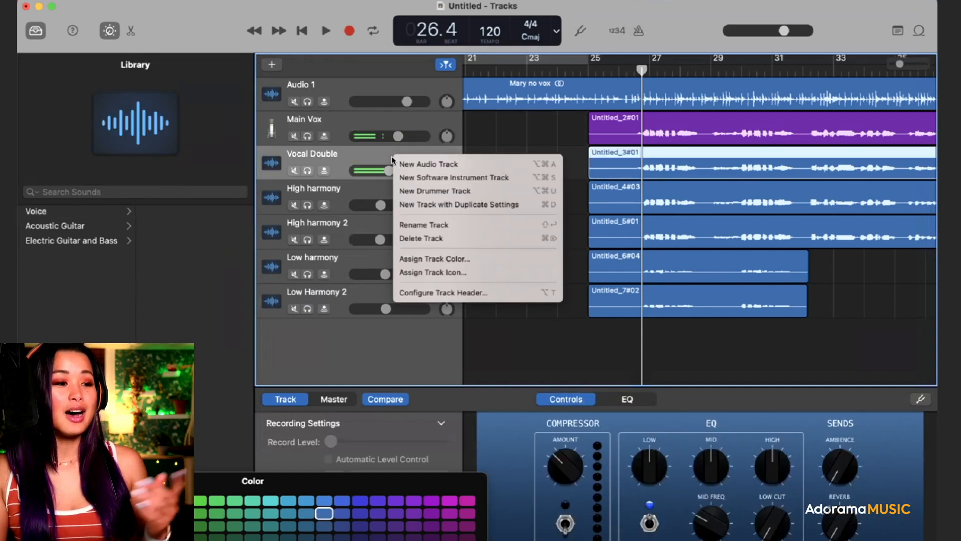
pyautogui.click(441, 258)
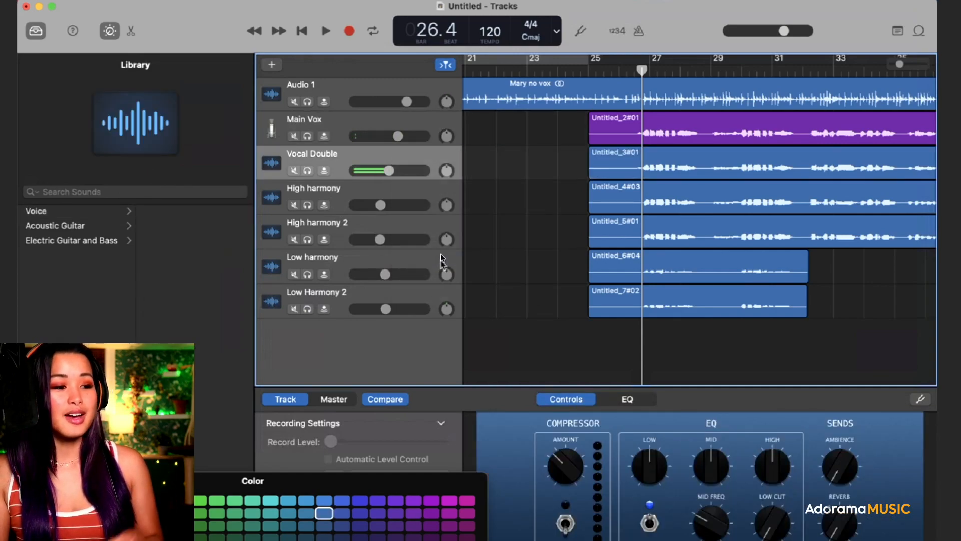
pyautogui.rightClick(396, 156)
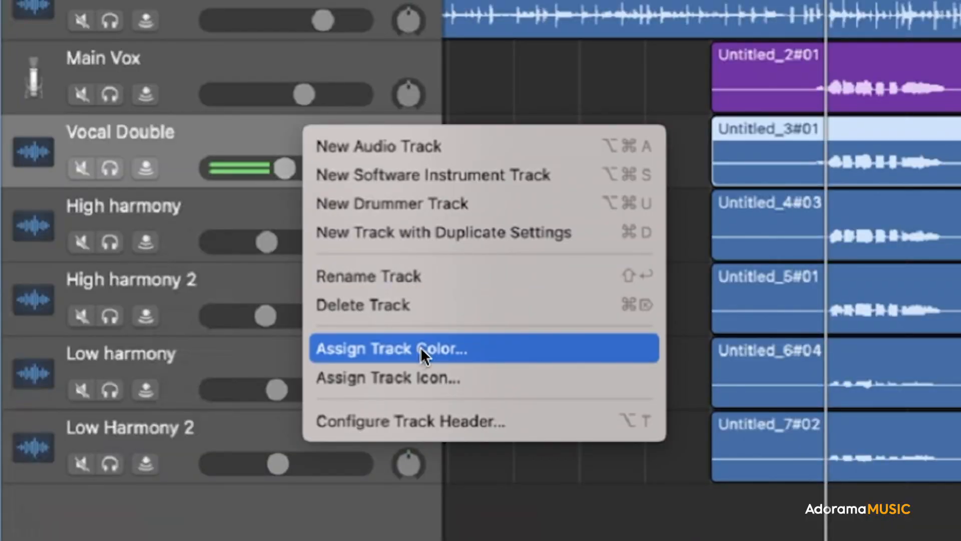
pyautogui.click(421, 347)
pyautogui.click(640, 471)
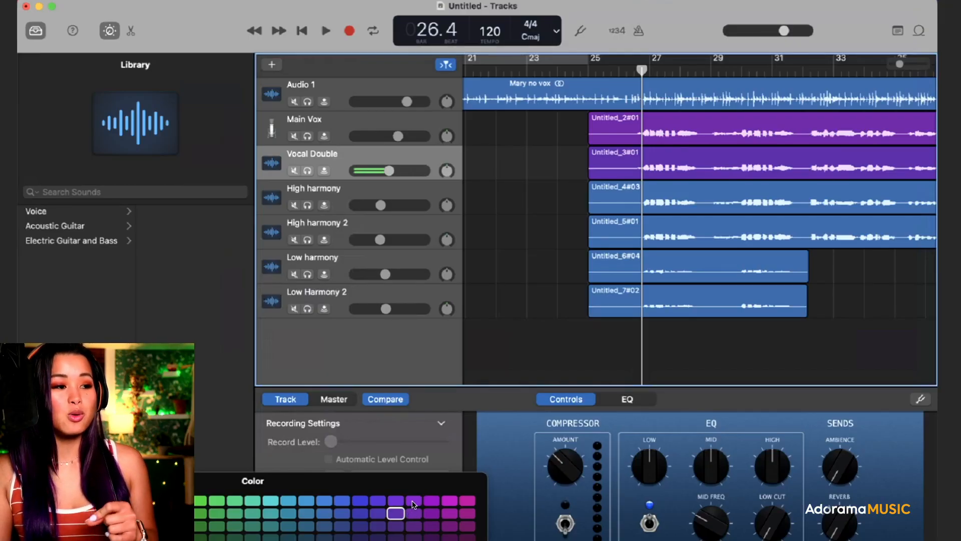
pyautogui.click(413, 502)
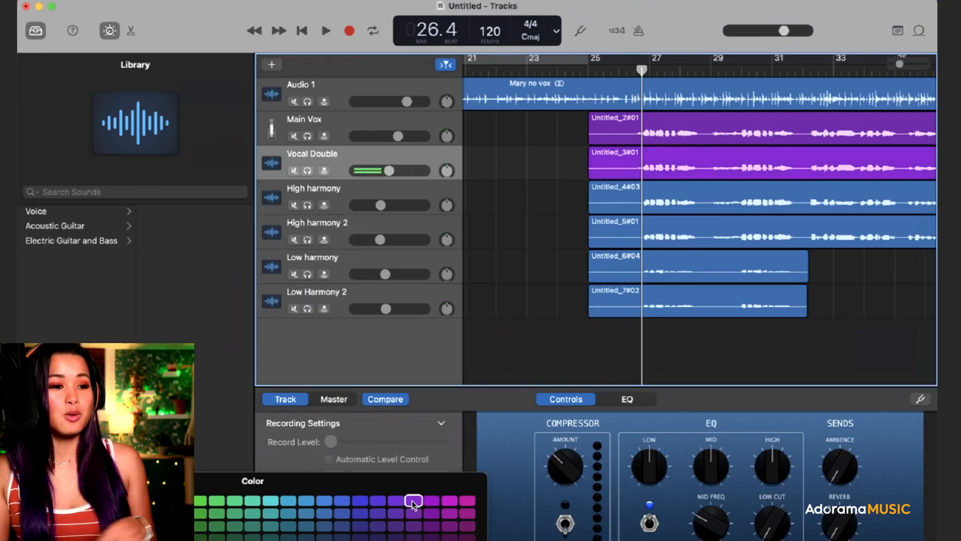
# Assign the same bright magenta track color to the High harmony and High harmony 2 tracks.
pyautogui.click(406, 189)
pyautogui.rightClick(406, 189)
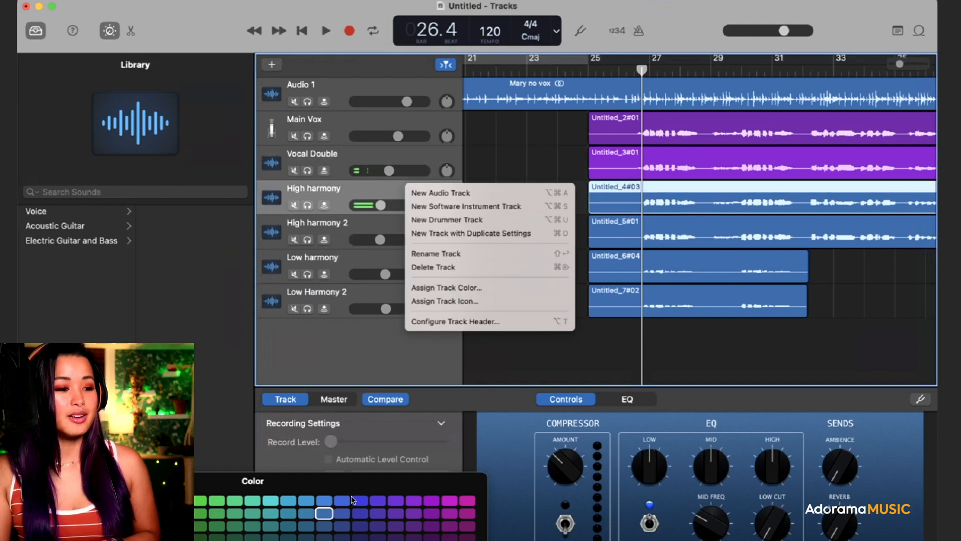
pyautogui.click(271, 506)
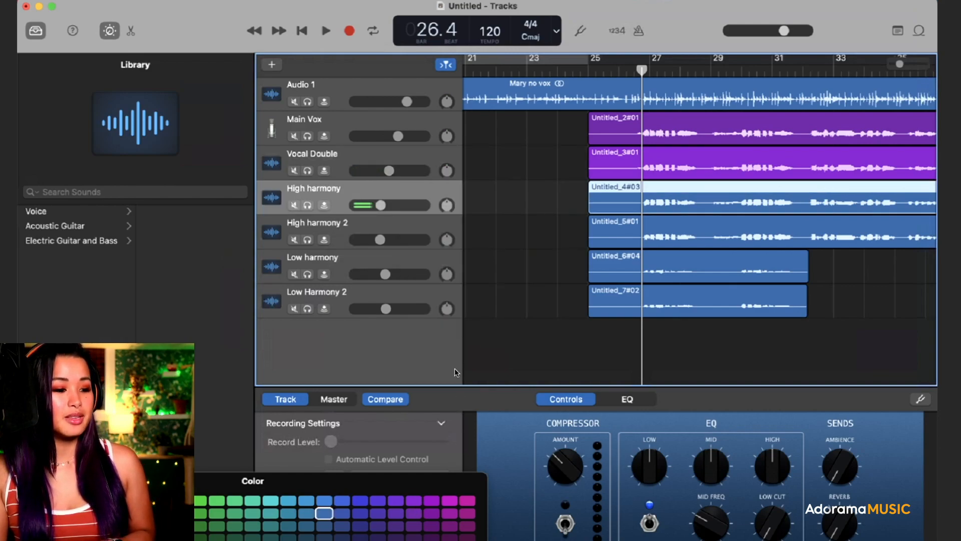
pyautogui.rightClick(397, 222)
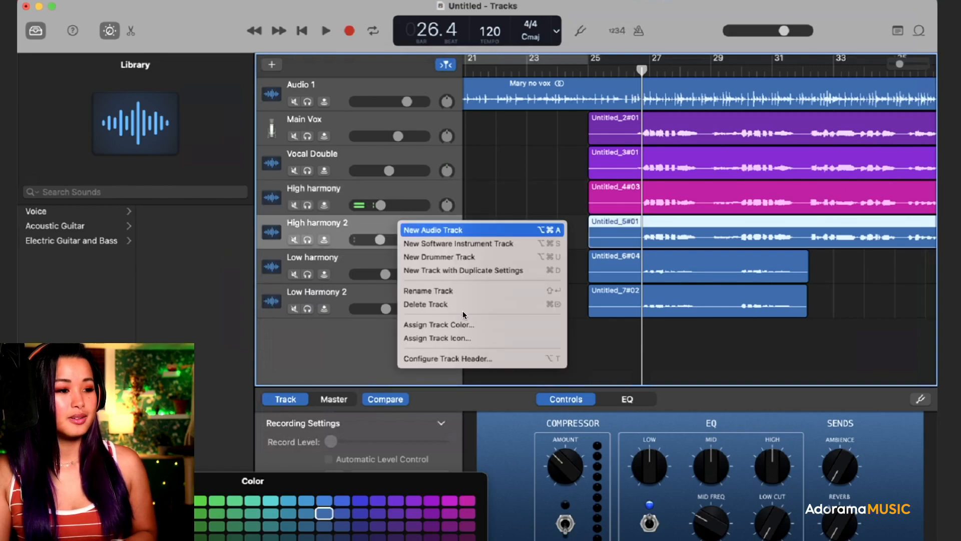
pyautogui.click(451, 325)
# Assign the same dark magenta track color to the Low harmony and Low Harmony 2 tracks.
pyautogui.rightClick(436, 297)
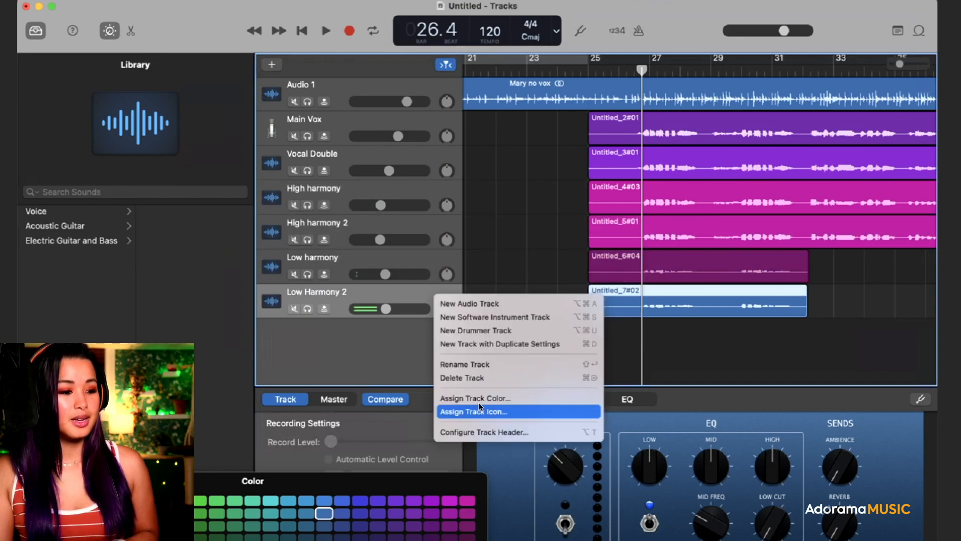
pyautogui.click(479, 400)
pyautogui.click(467, 526)
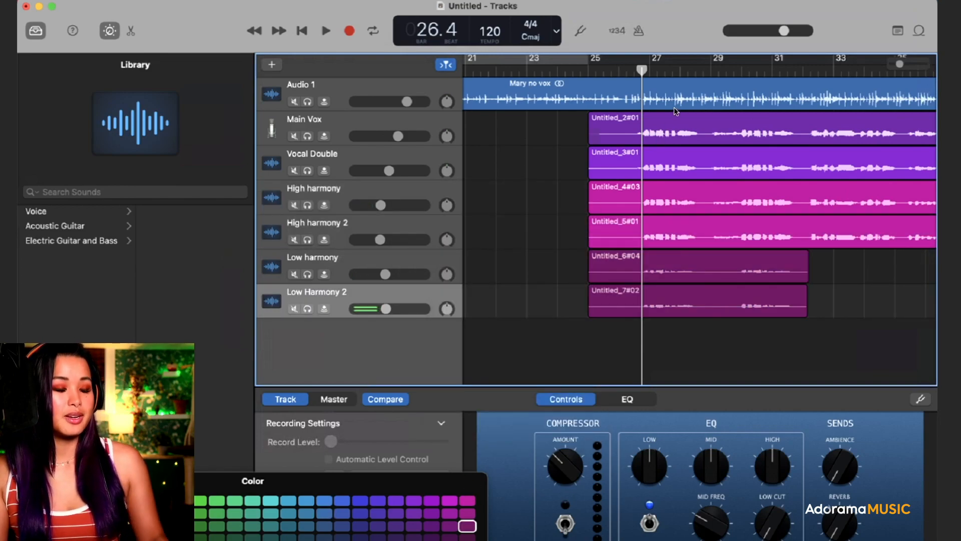
# Set a cycle area from bar 25 across the vocal regions and start playback.
pyautogui.hscroll(2, 546, 126)
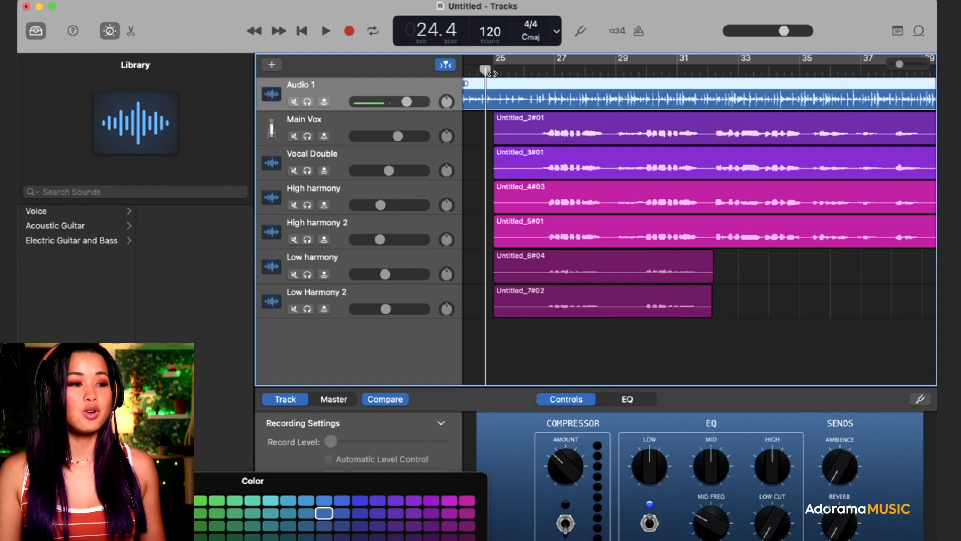
pyautogui.click(498, 66)
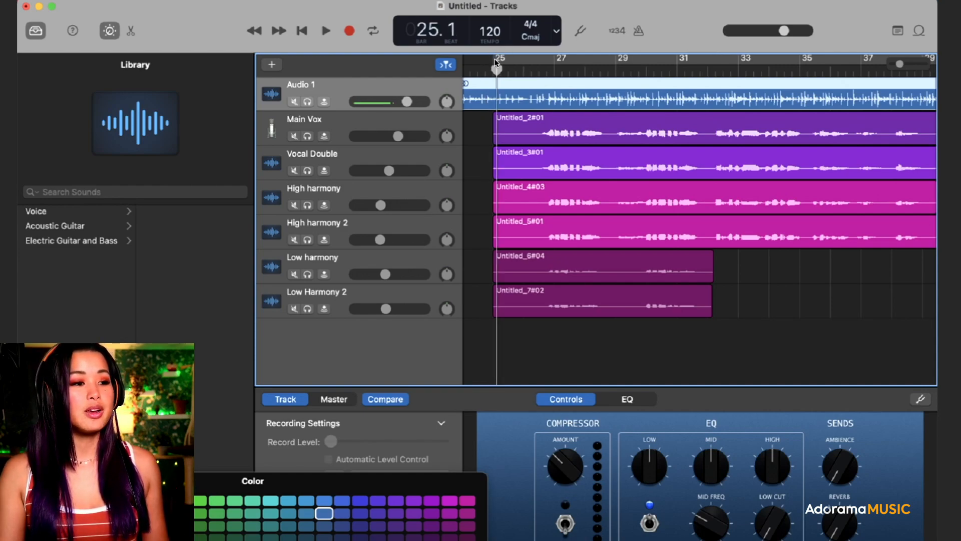
pyautogui.click(494, 62)
pyautogui.moveTo(495, 63); pyautogui.dragTo(947, 65)
pyautogui.press('space')
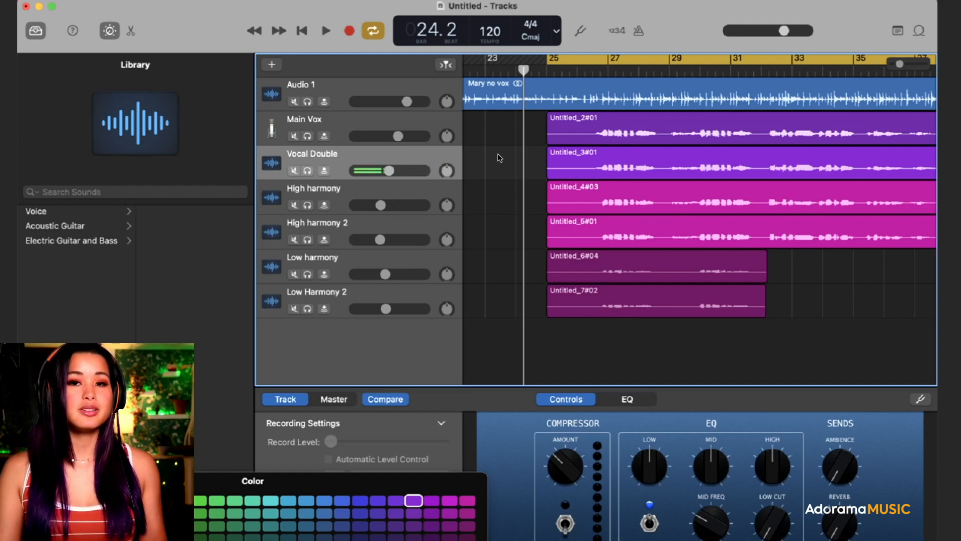
# Start exporting the song to disk and name the file Mary Vocals Chorus.
pyautogui.click(215, 0)
pyautogui.moveTo(292, 0)
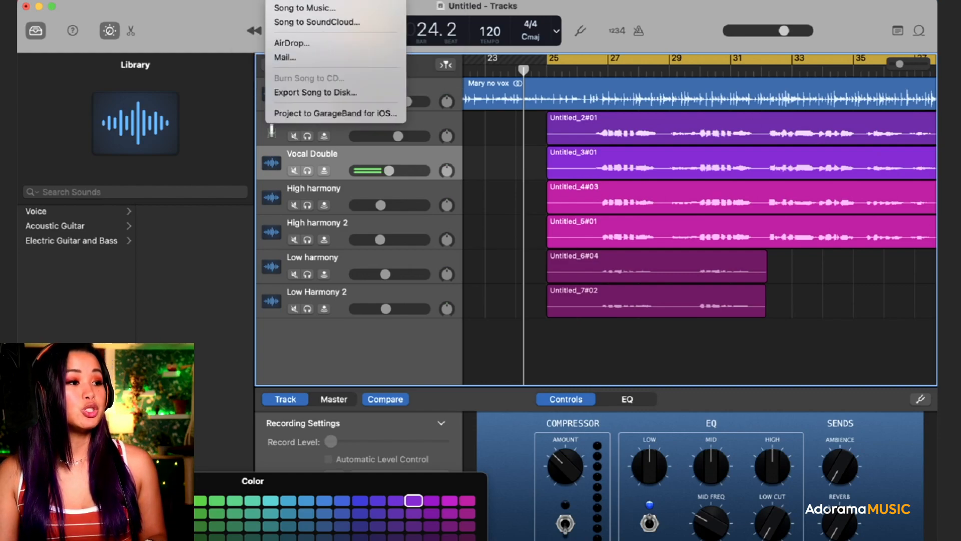
pyautogui.click(316, 92)
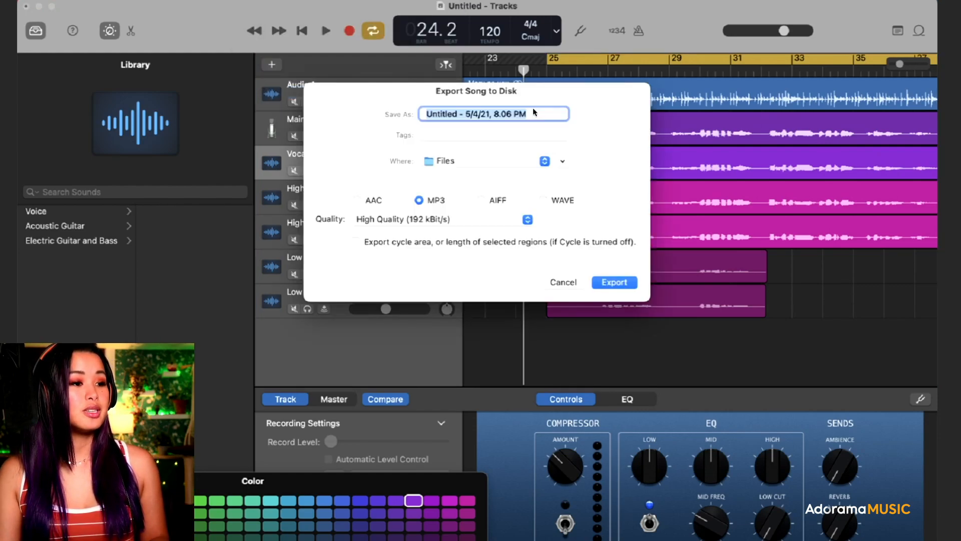
pyautogui.write('Mary Vocals')
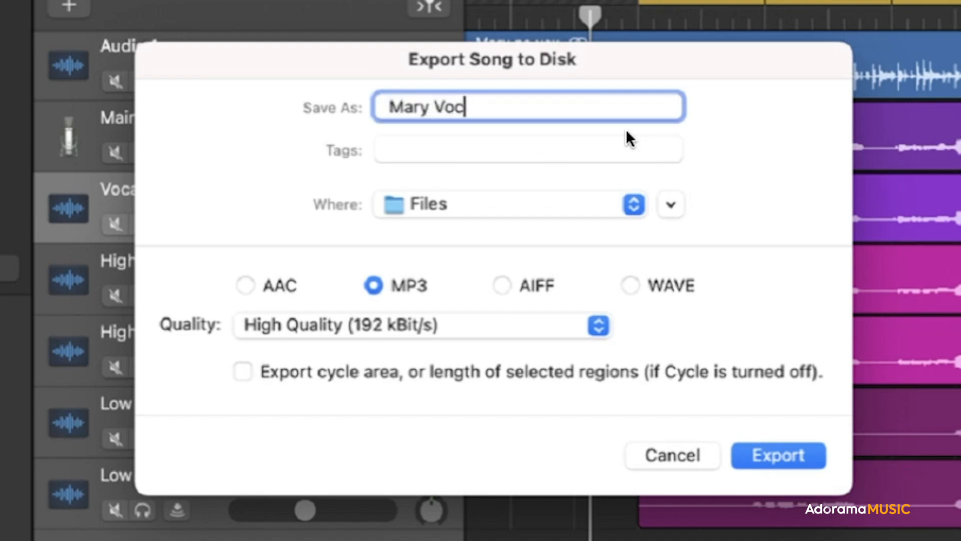
pyautogui.write(' Chorus')
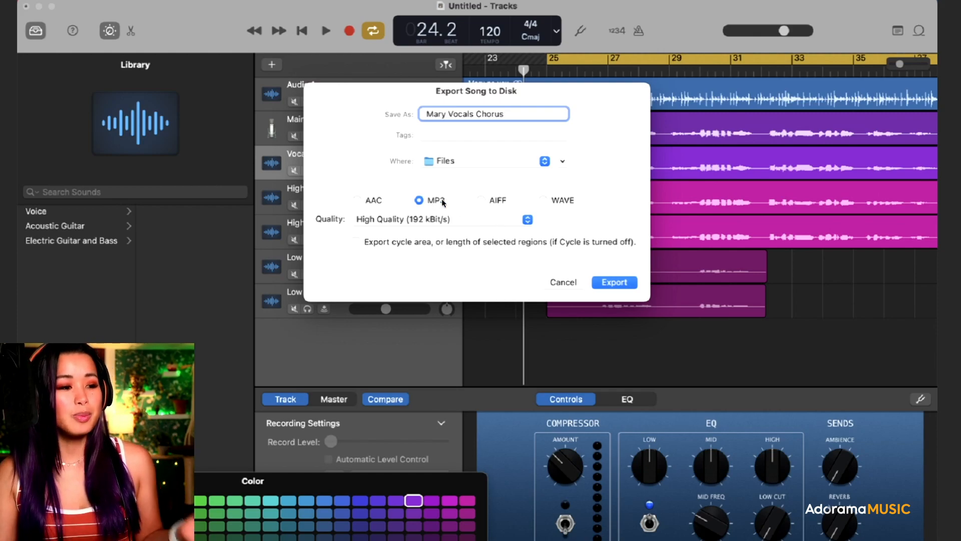
# Choose High Quality (192 kBit/s) for the MP3 and export the song to the Files folder.
pyautogui.click(419, 220)
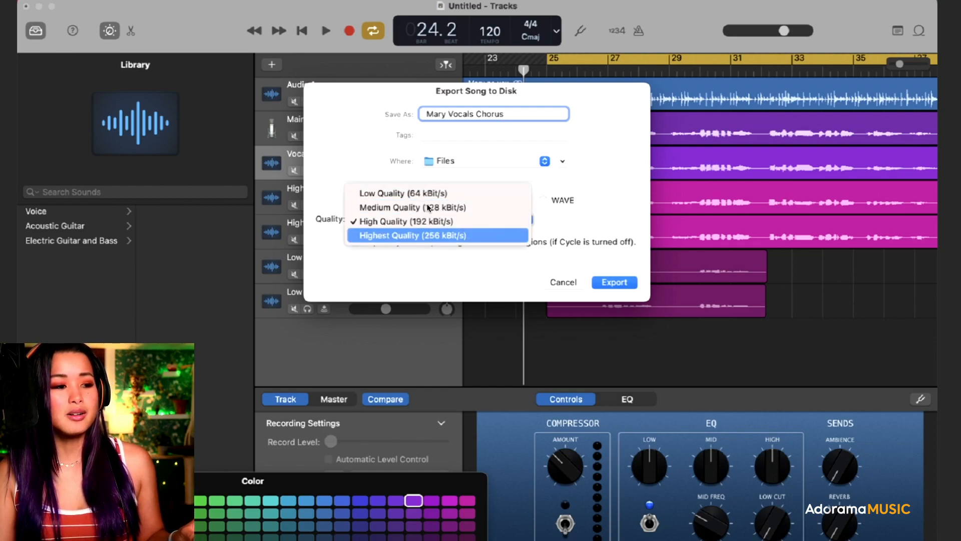
pyautogui.click(430, 222)
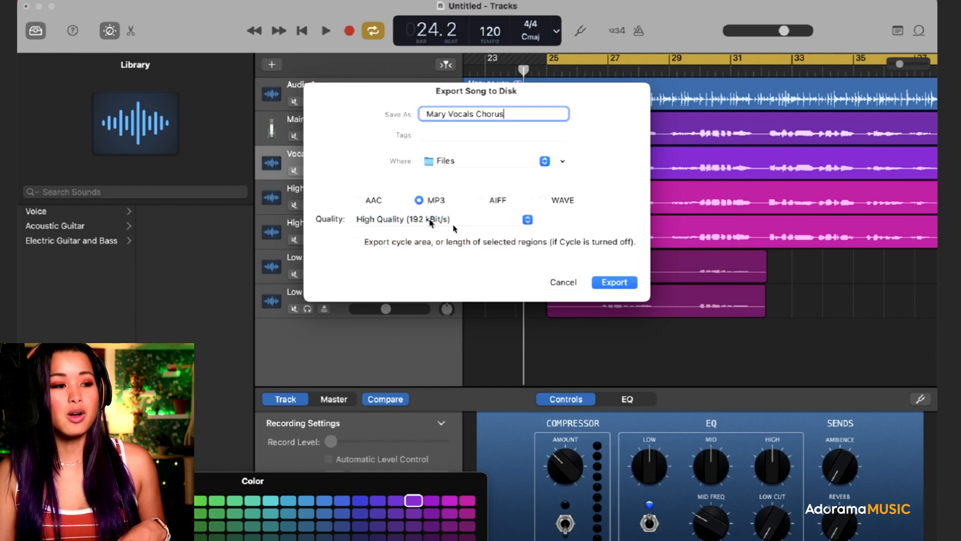
pyautogui.click(614, 282)
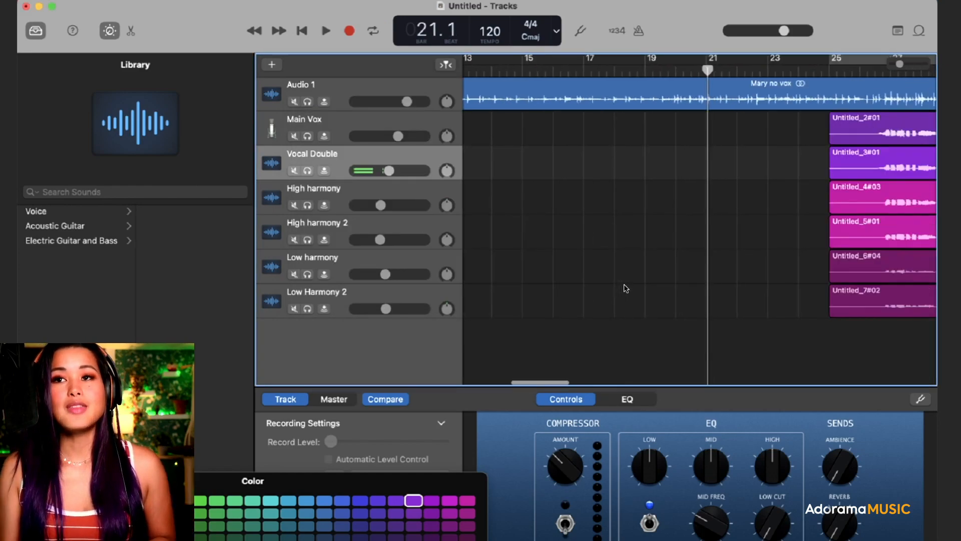